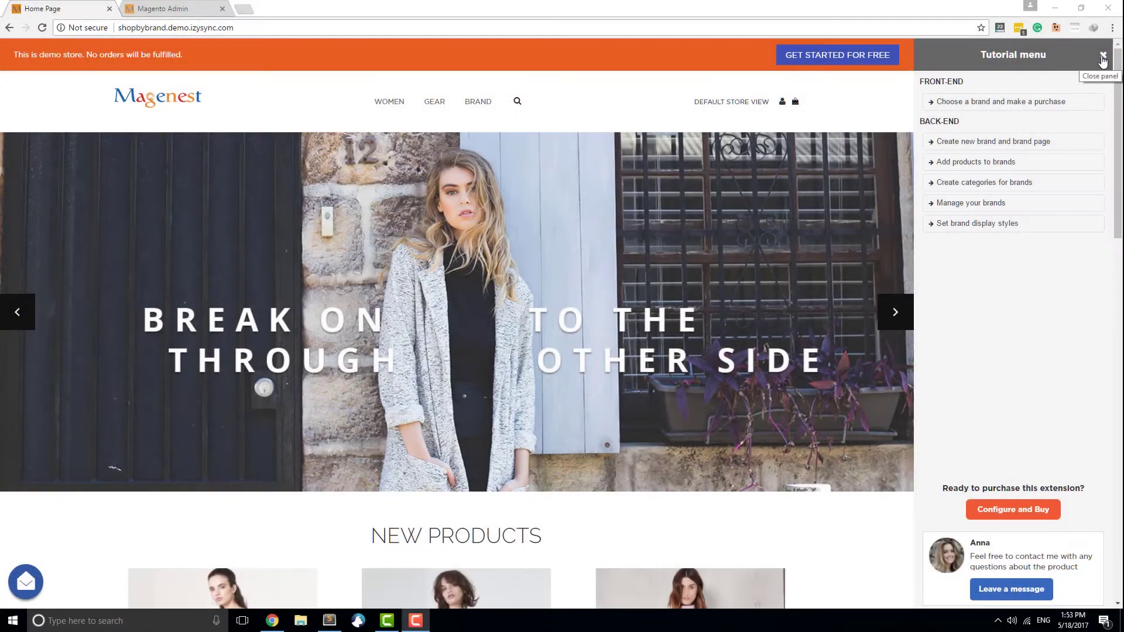
Close the tutorial panel and open the BRAND page from the top navigation
click(1103, 57)
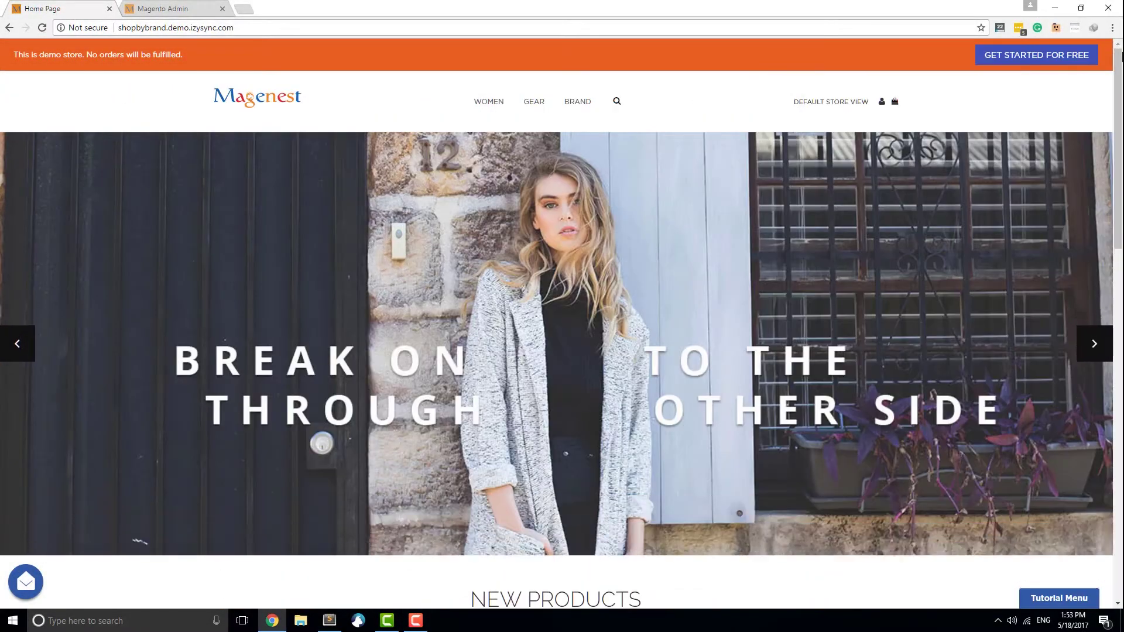
drag(1118, 63, 1112, 204)
scroll(1112, 205, up, 9)
mouse_move(561, 101)
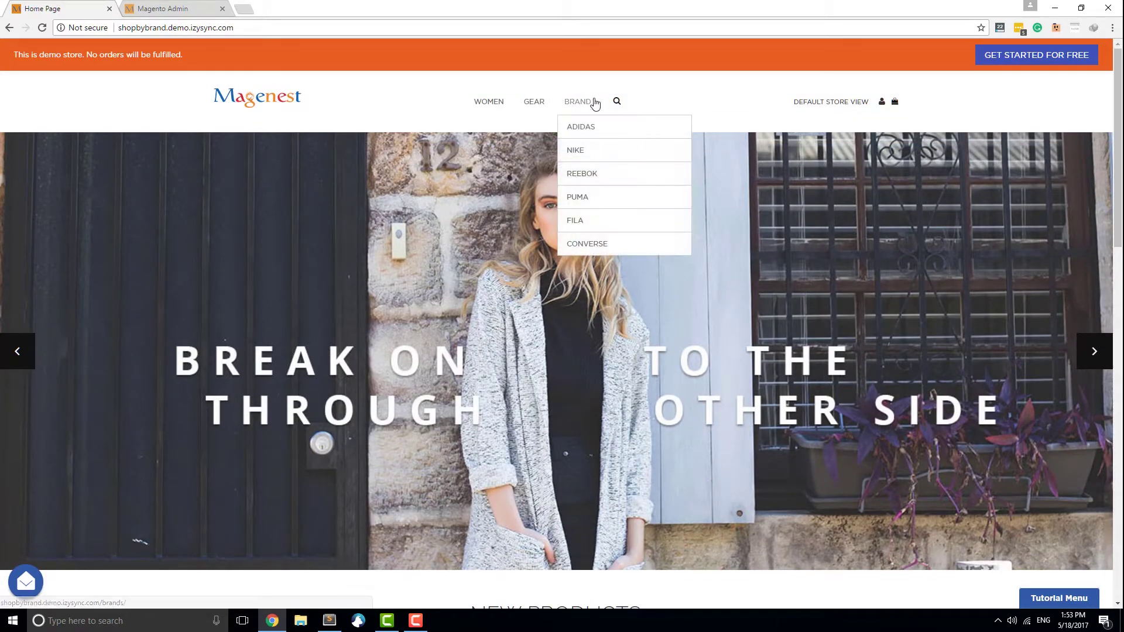
click(578, 104)
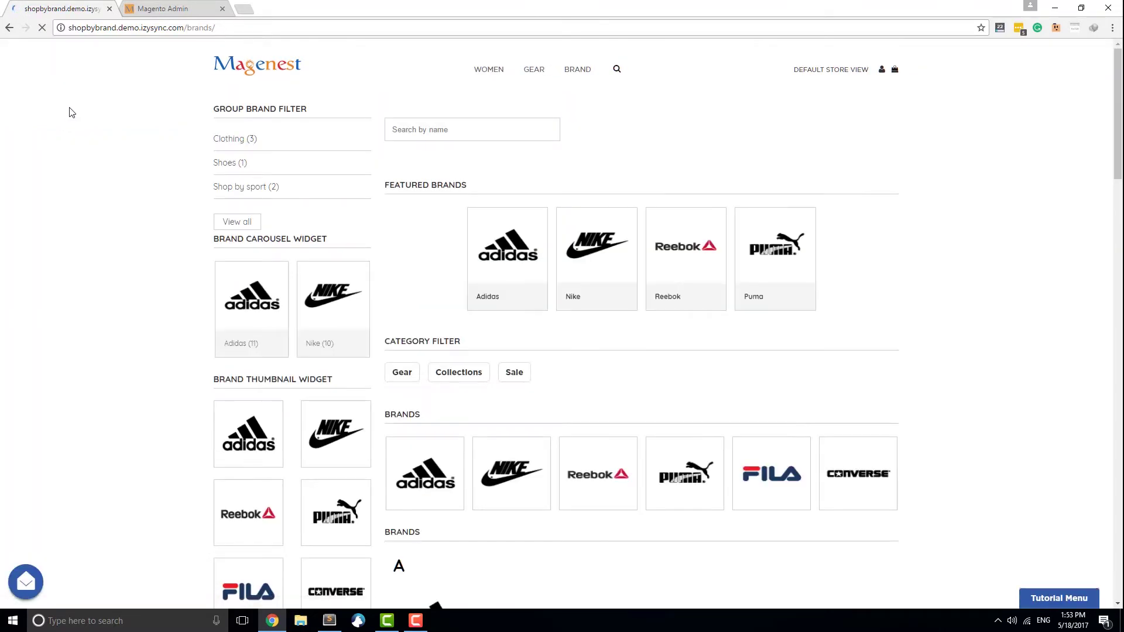
Try the brand name search with 'ad', clear it, and scroll through the brand listing
click(351, 170)
text(ad)
key(BackSpace)
key(BackSpace)
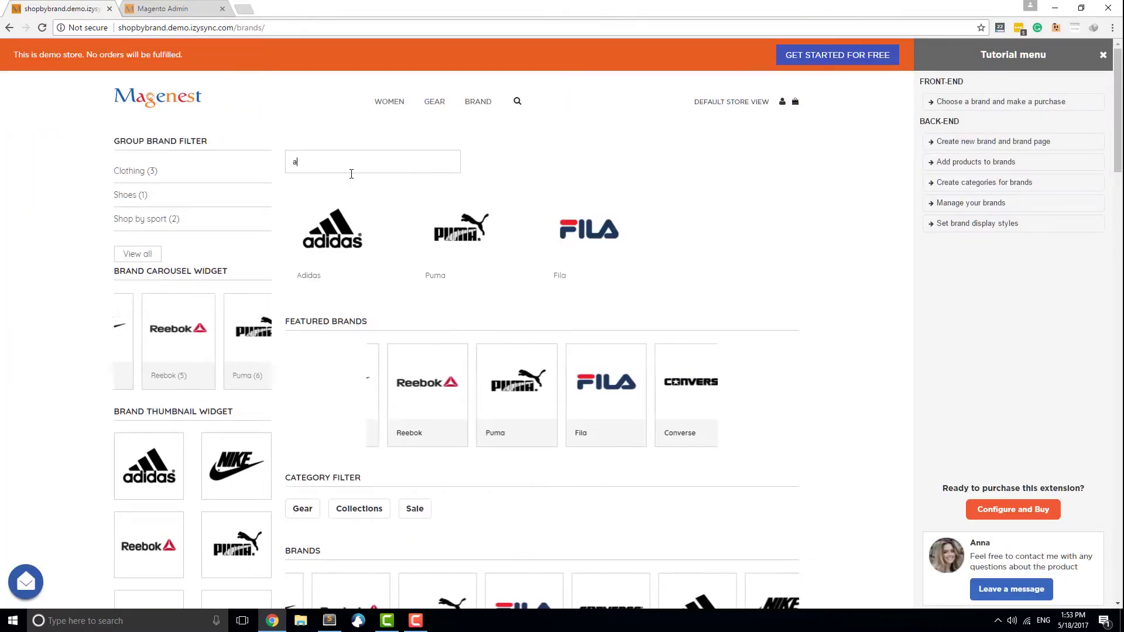
scroll(467, 246, down, 2)
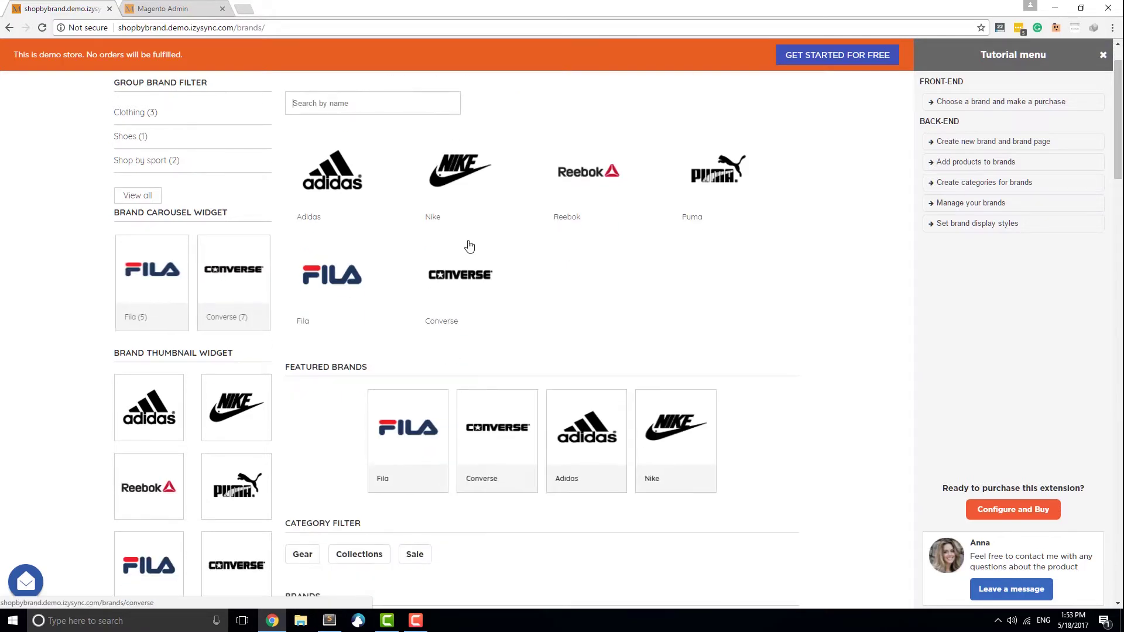
drag(292, 303, 371, 304)
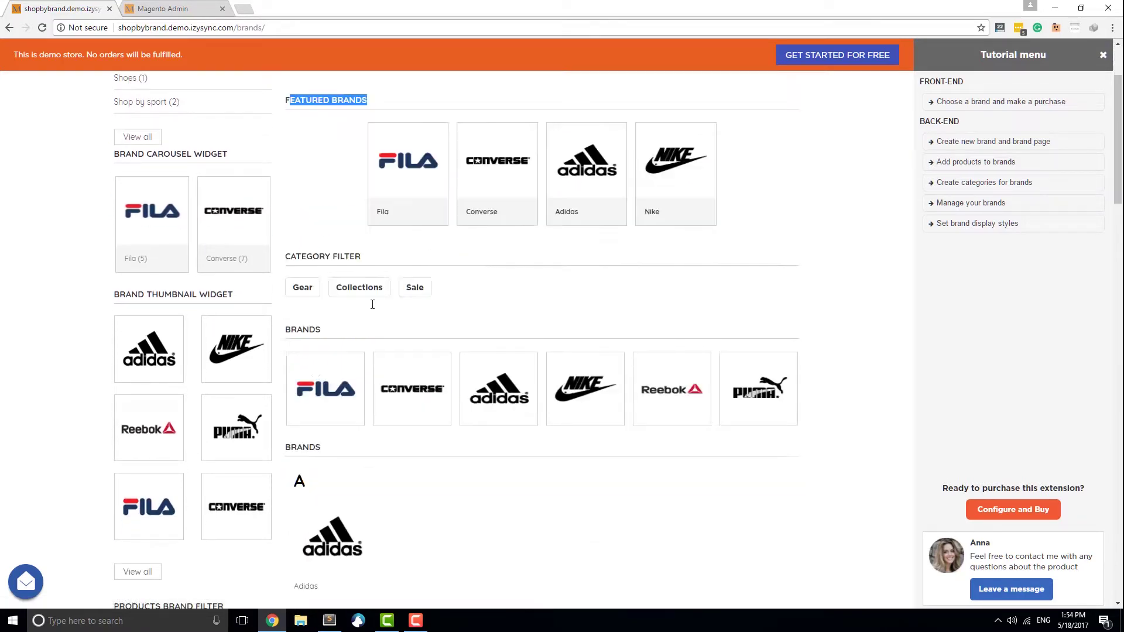
scroll(351, 334, up, 2)
click(312, 335)
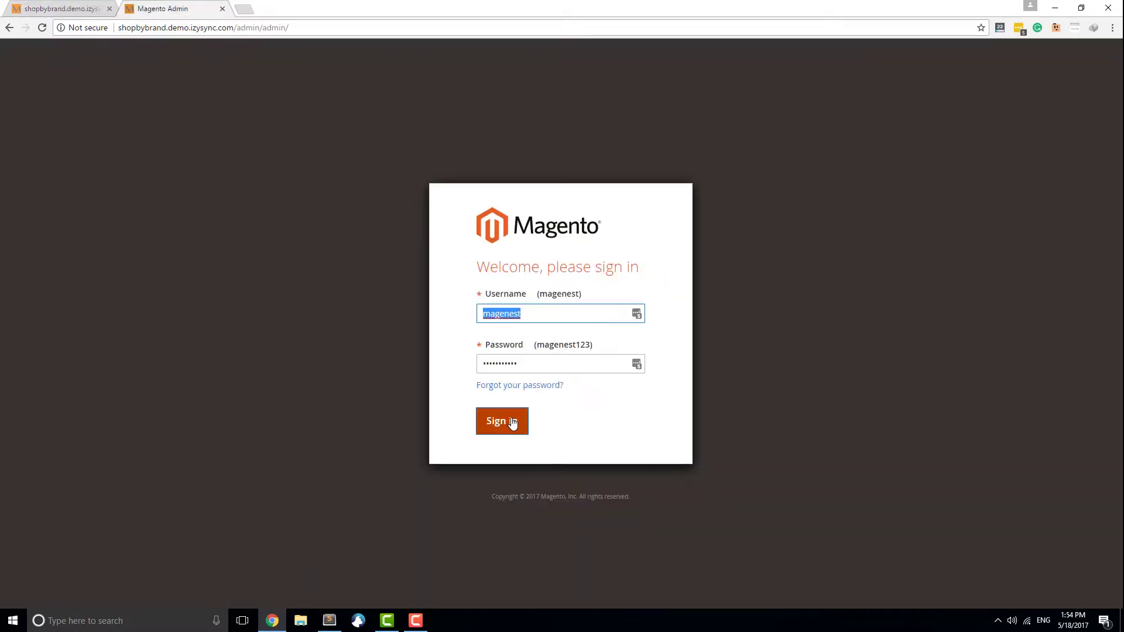
Sign in and check the Shop By Brand dashboard pie chart for per-brand quantities
click(512, 421)
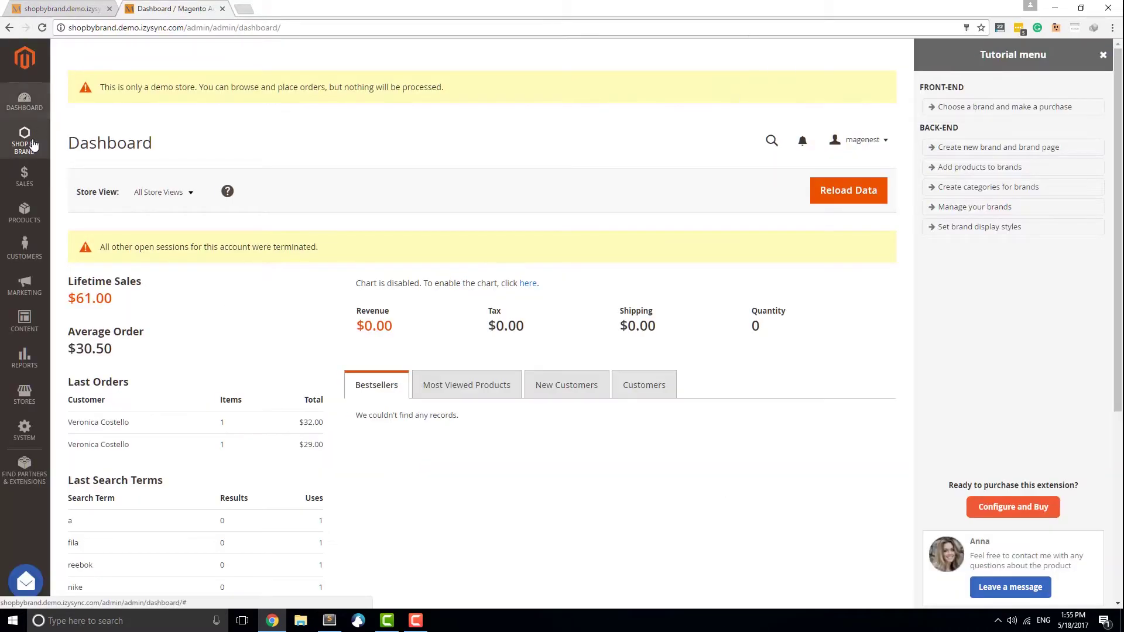
click(25, 144)
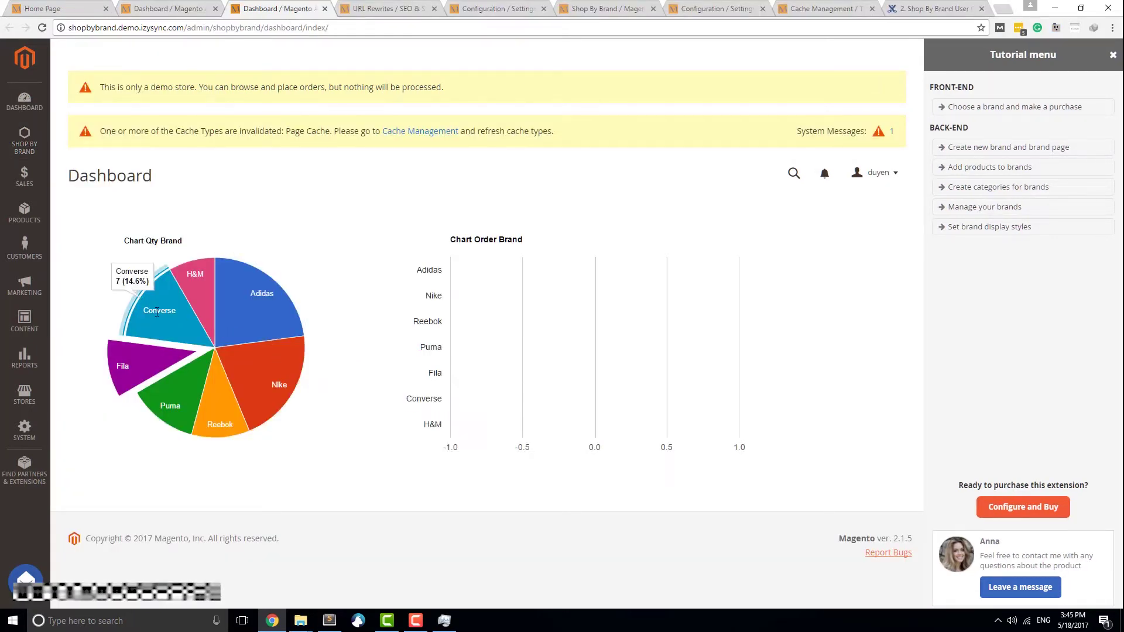
mouse_move(241, 302)
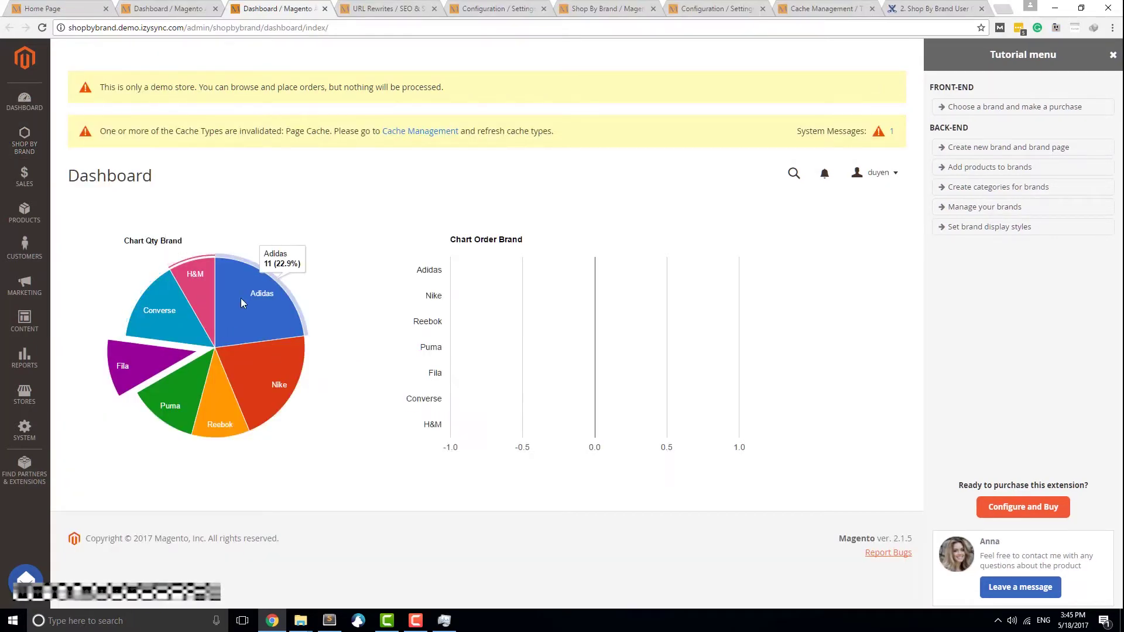
mouse_move(258, 363)
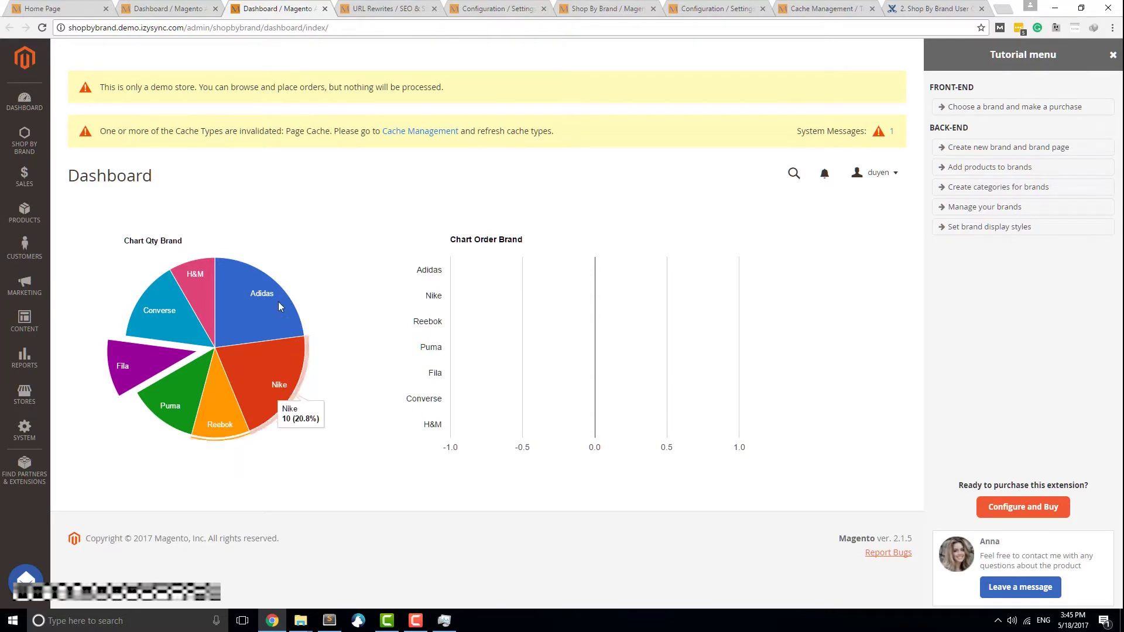
mouse_move(277, 299)
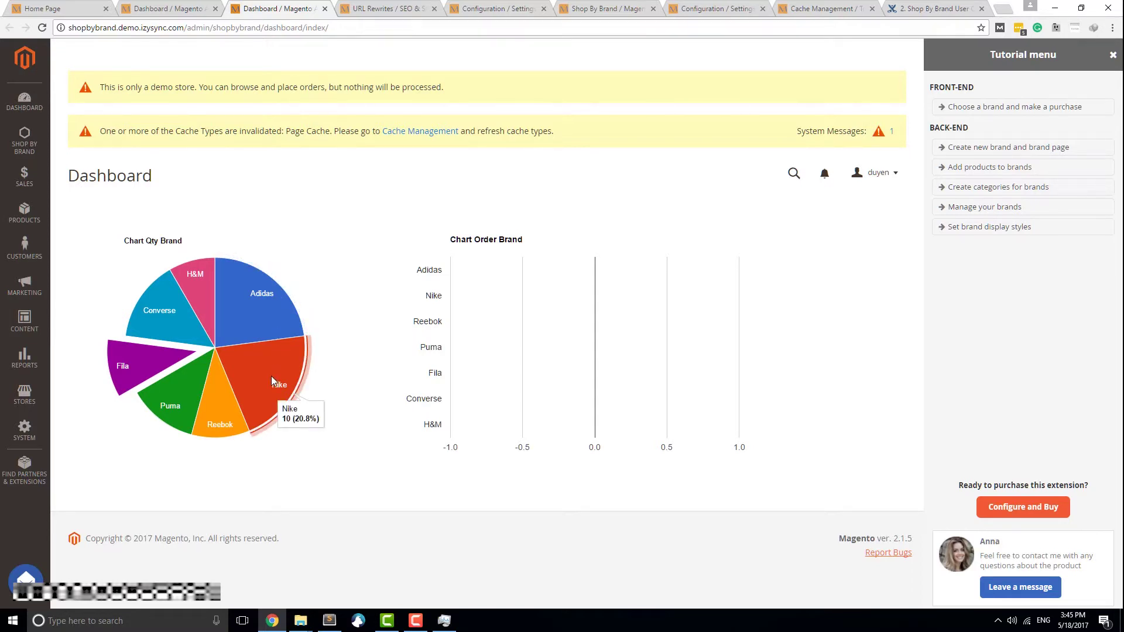
drag(449, 243, 532, 239)
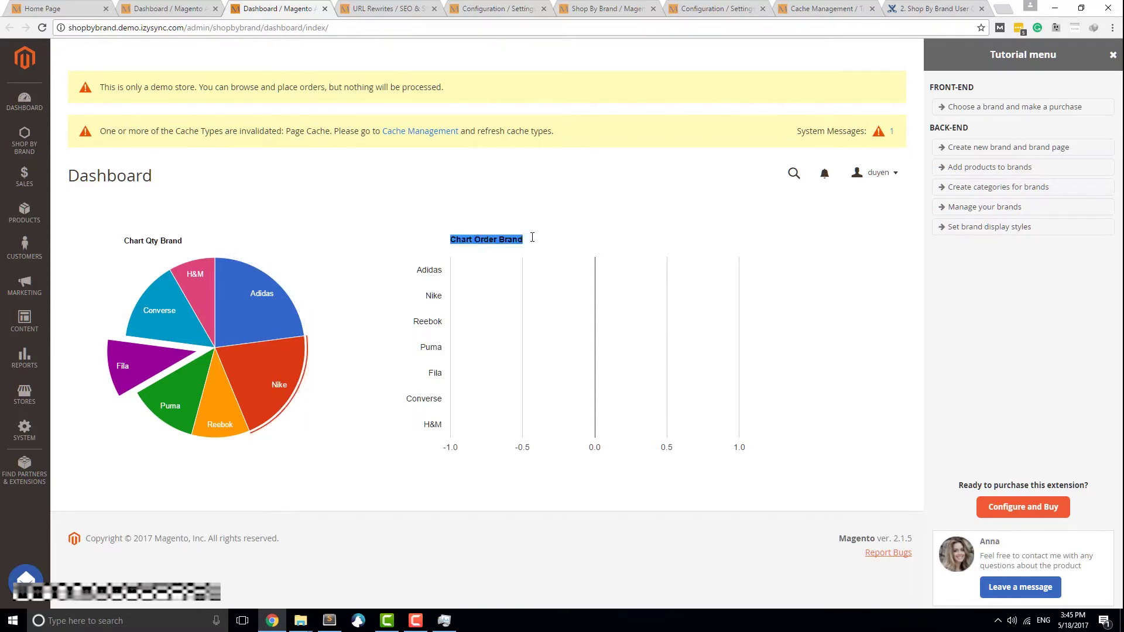
click(525, 301)
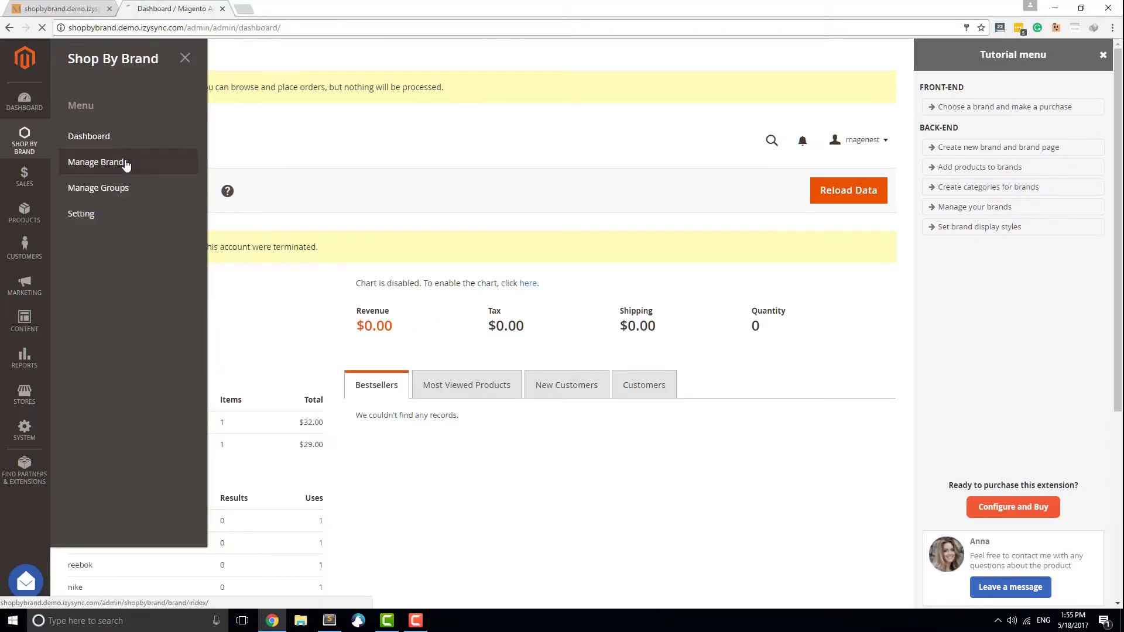
Add a new brand titled H&M, available in Default Store View and All Store Views
click(125, 165)
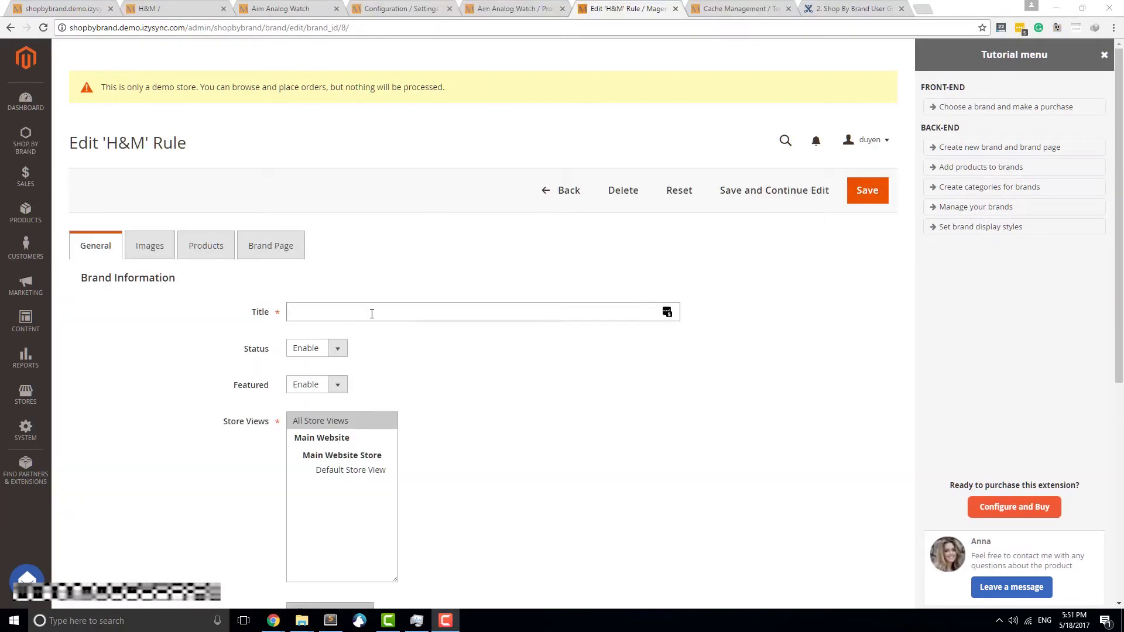
click(376, 314)
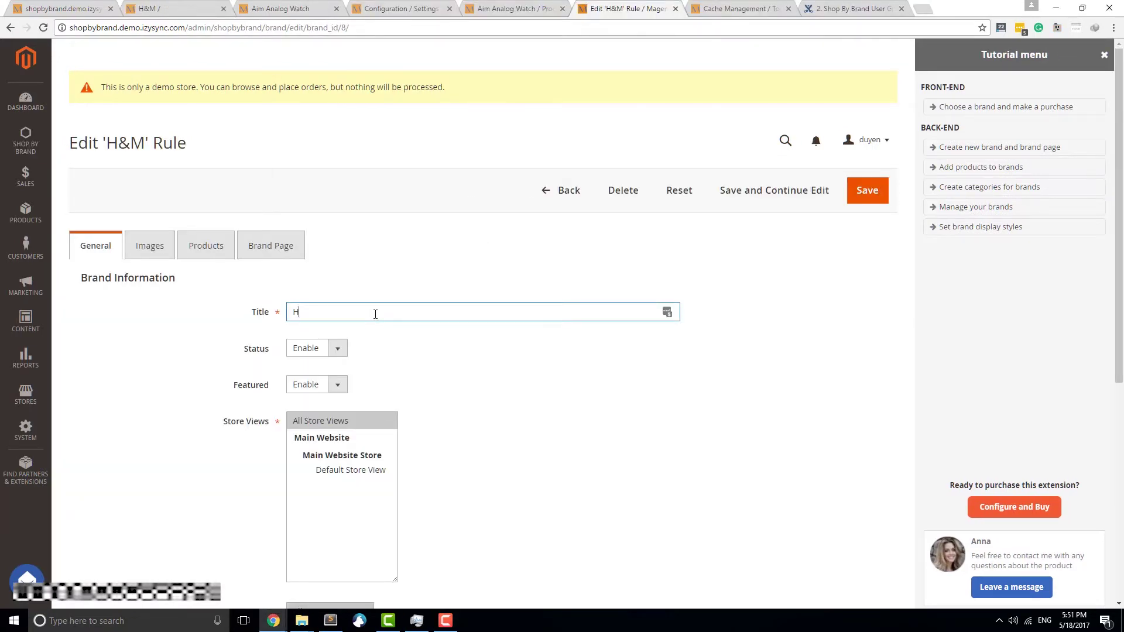
scroll(328, 313, down, 2)
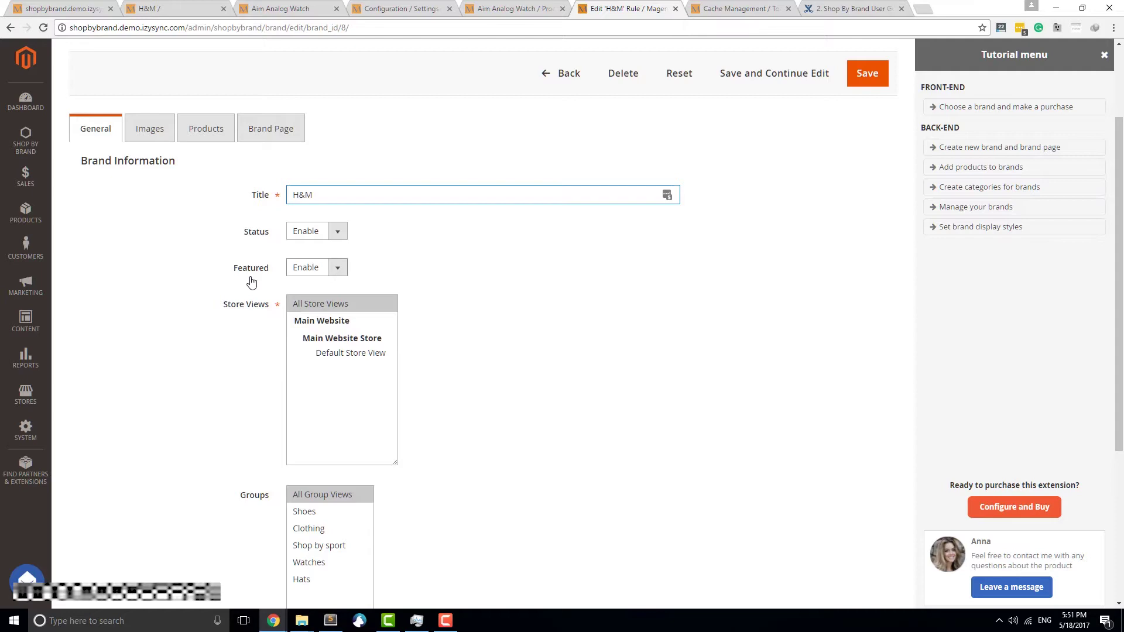
click(327, 353)
ctrl+click(345, 304)
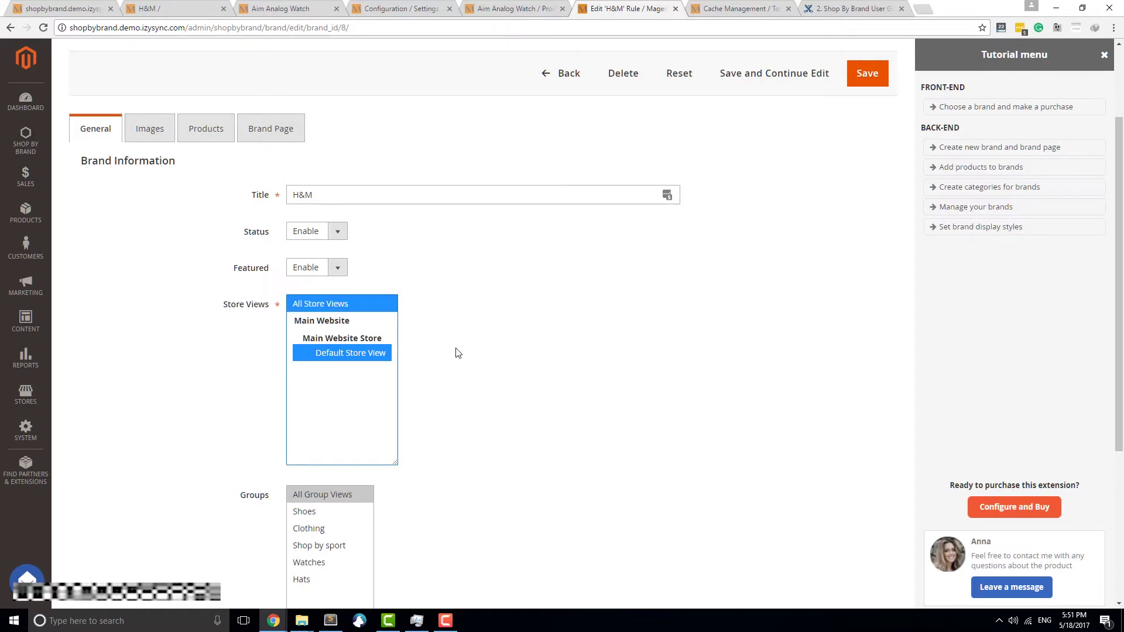
scroll(458, 353, down, 2)
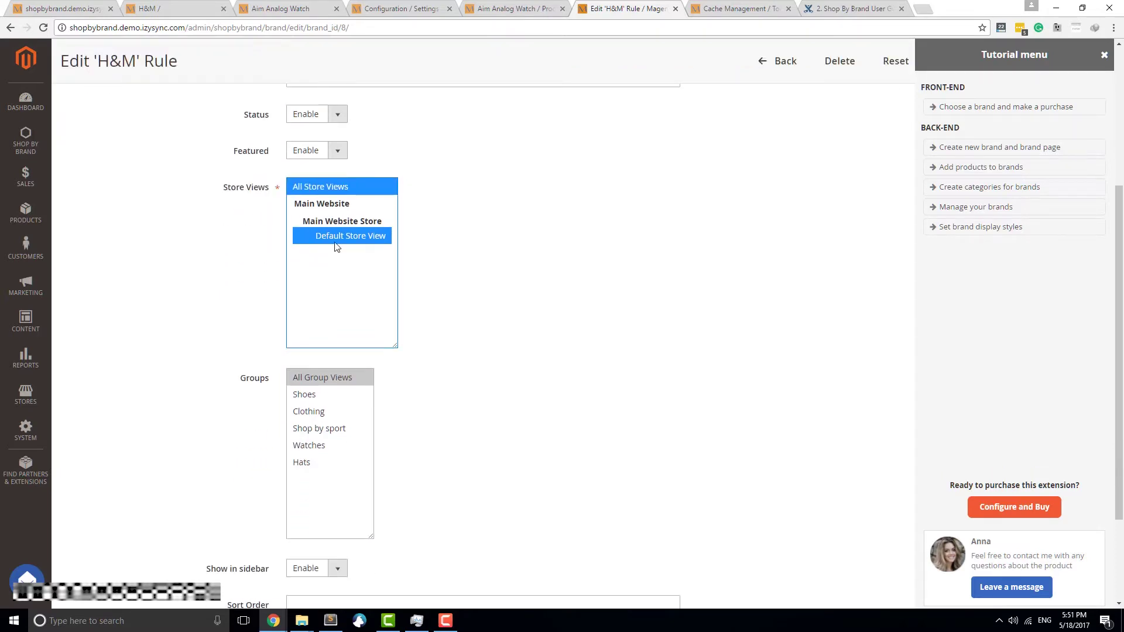
scroll(509, 340, down, 1)
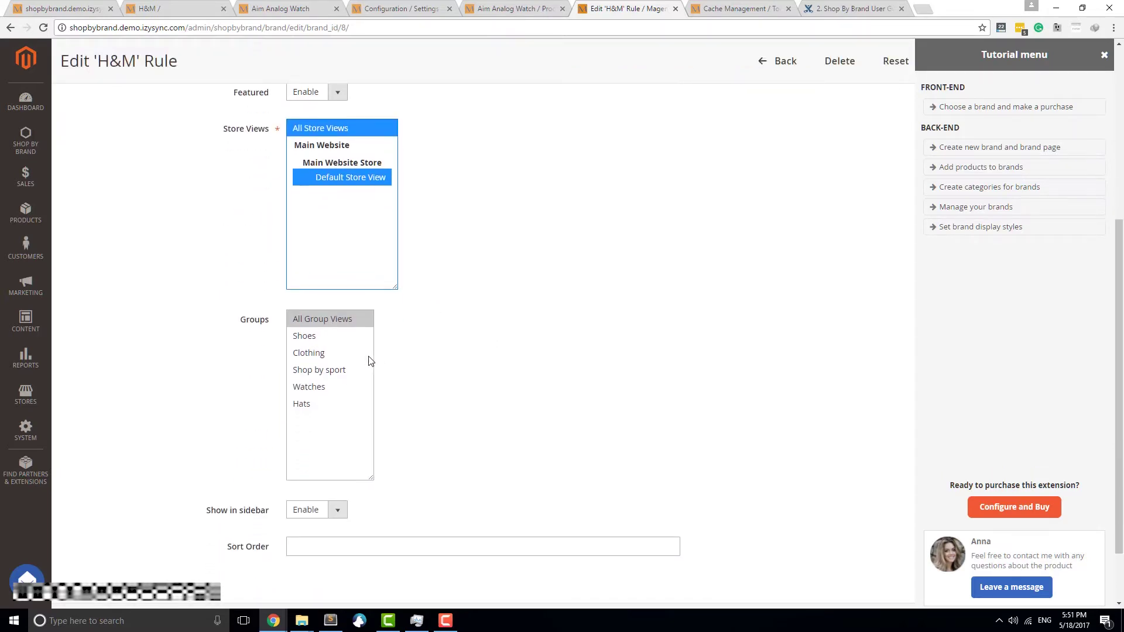
Place the brand in the Shoes and Clothing groups with sort order 7
click(318, 339)
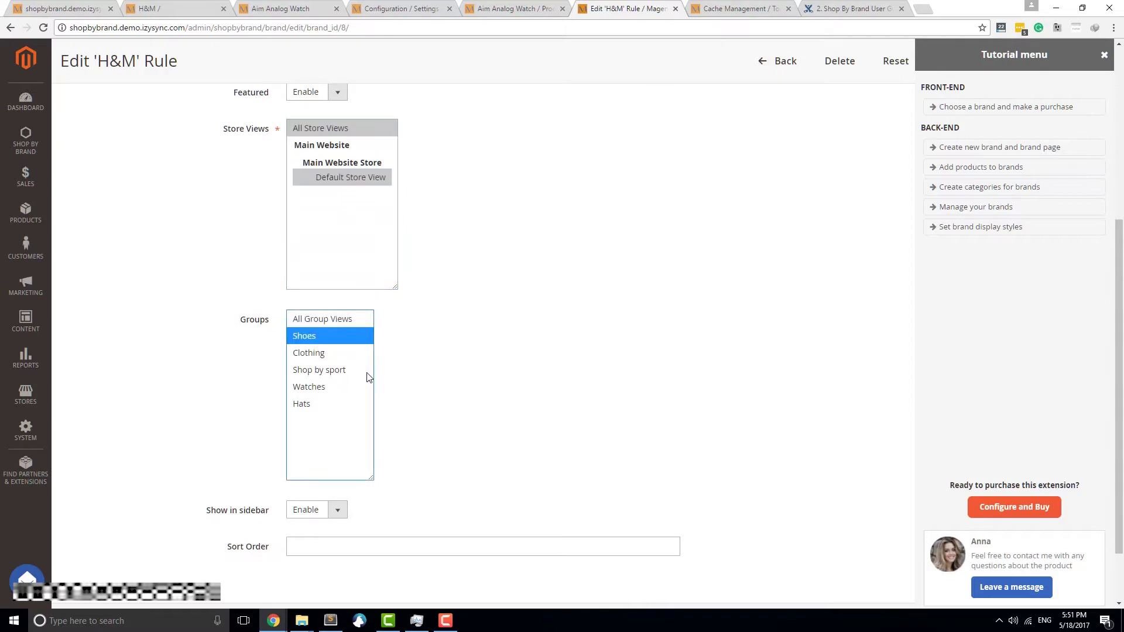
ctrl+click(339, 354)
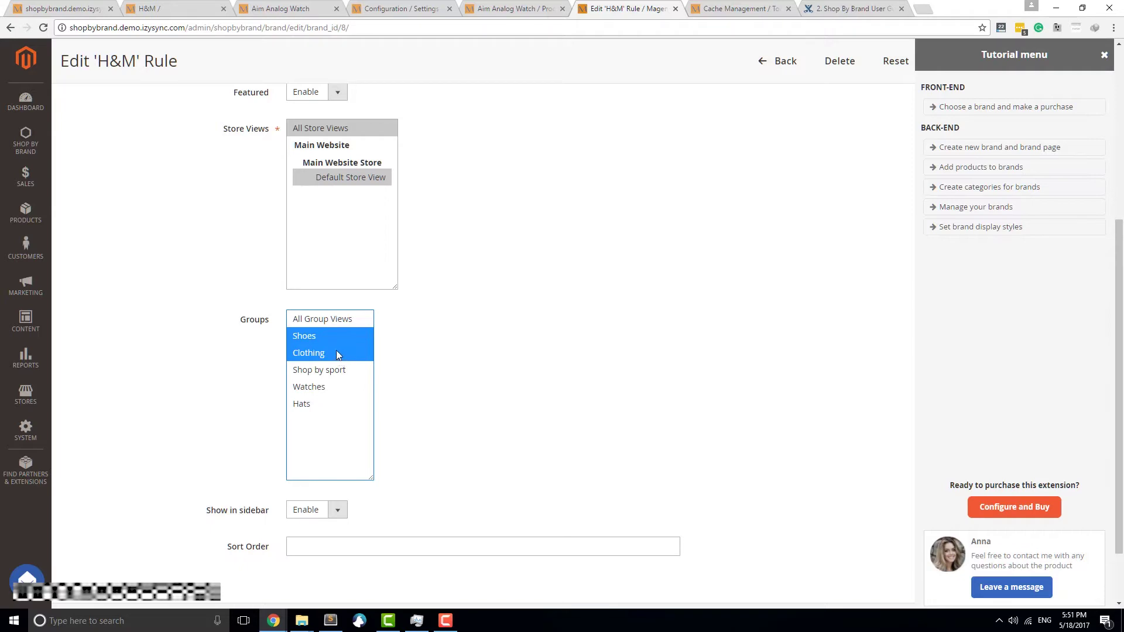
click(329, 356)
ctrl+click(322, 337)
scroll(462, 379, down, 3)
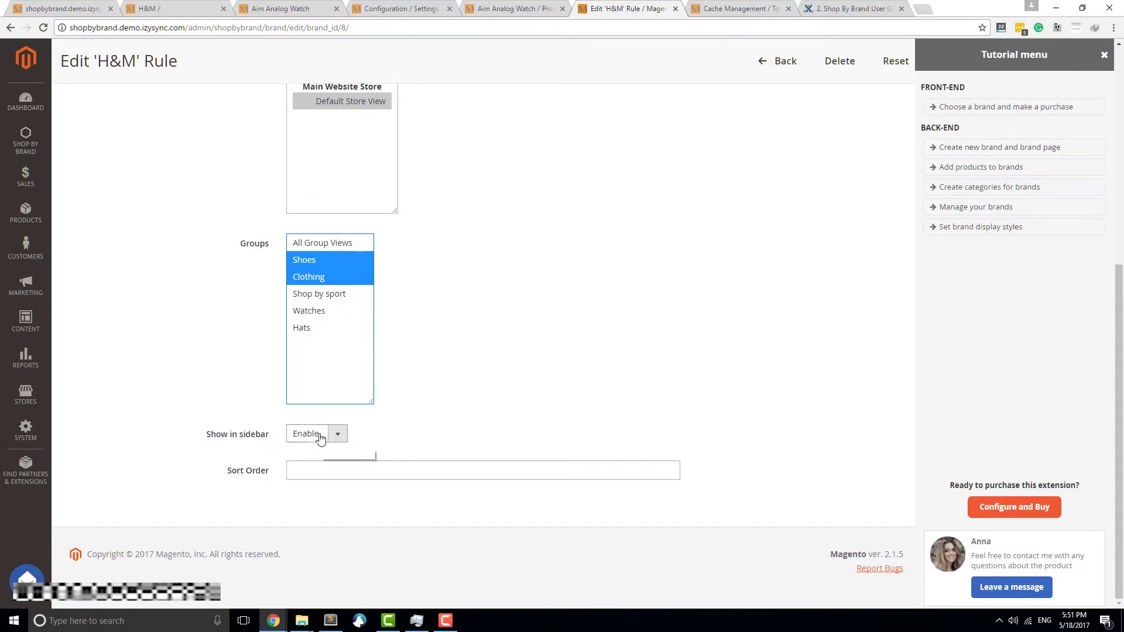
click(413, 462)
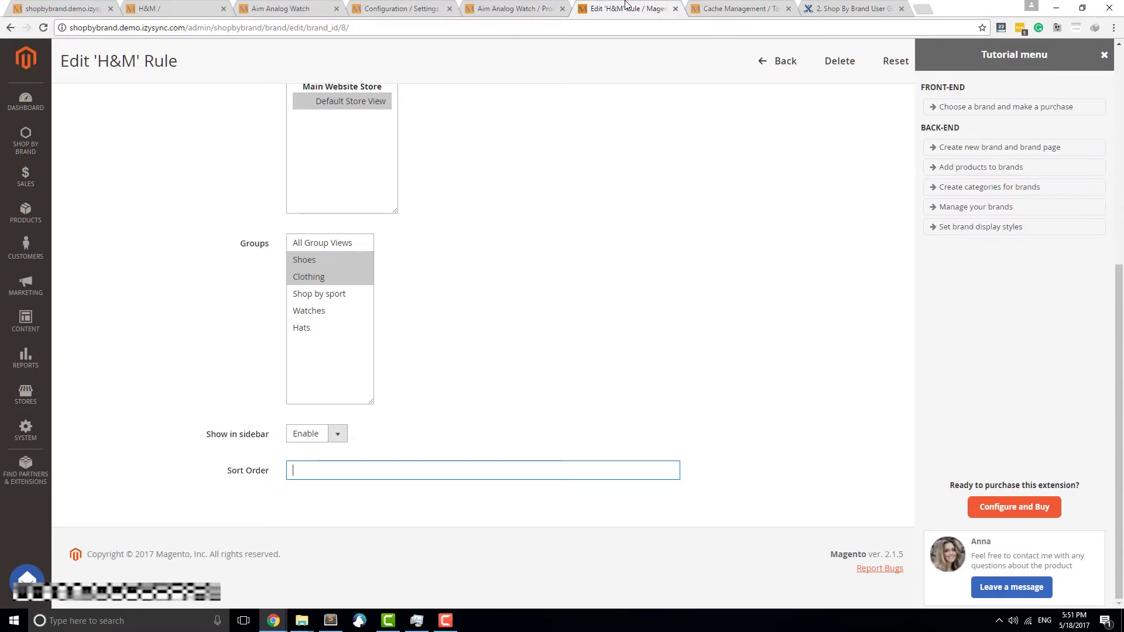
text(7)
scroll(426, 464, up, 6)
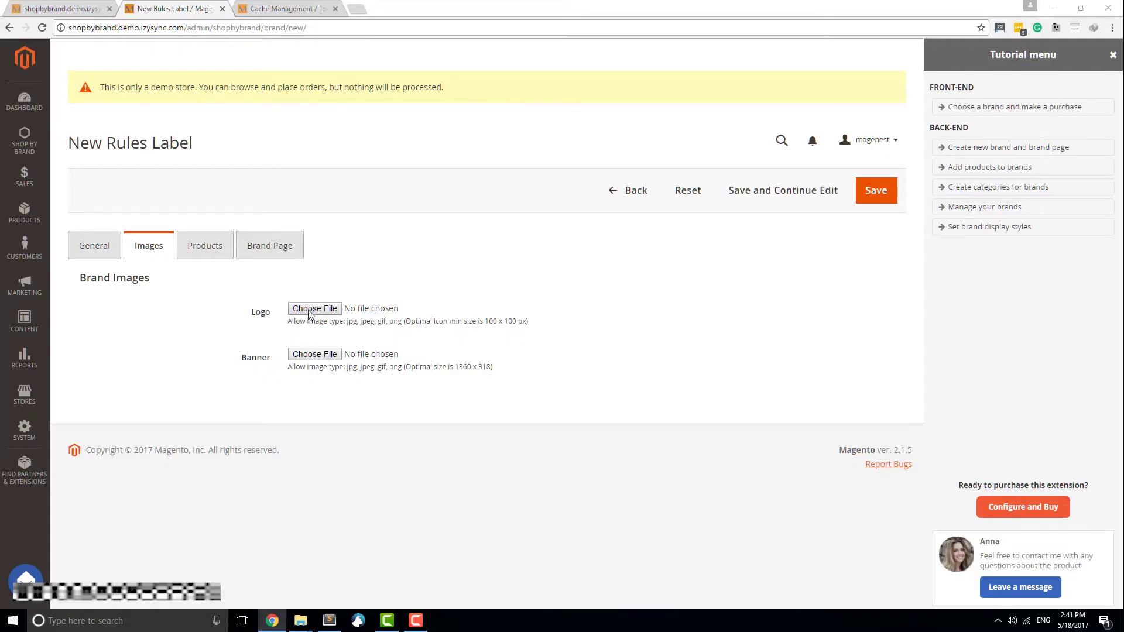
Upload brand.gif from the Logos folder as the brand logo
click(310, 315)
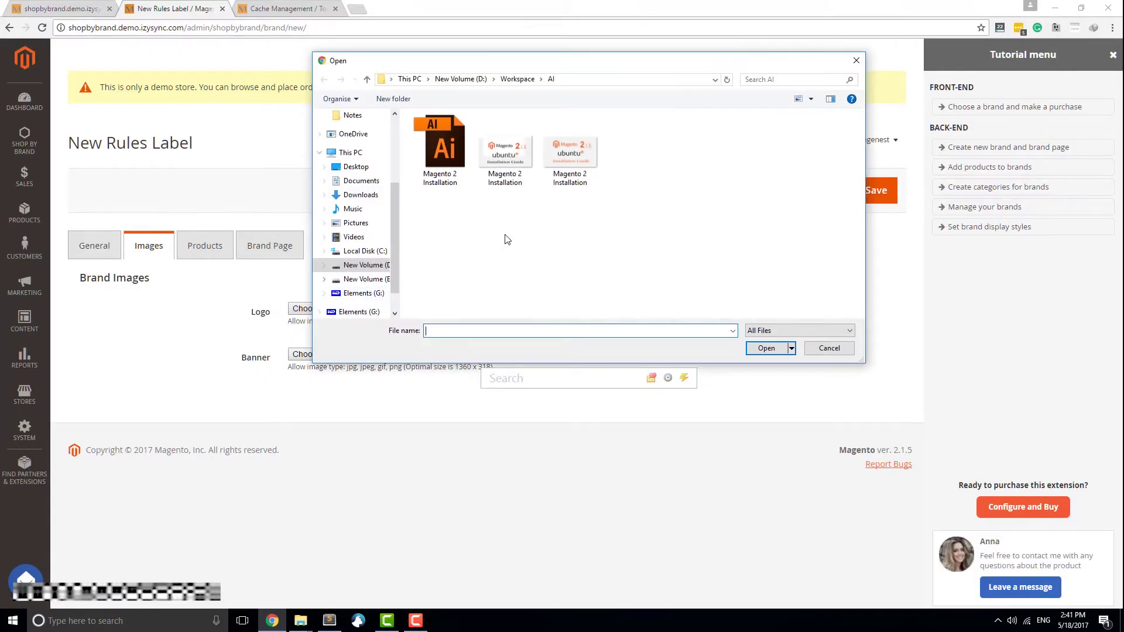
click(517, 79)
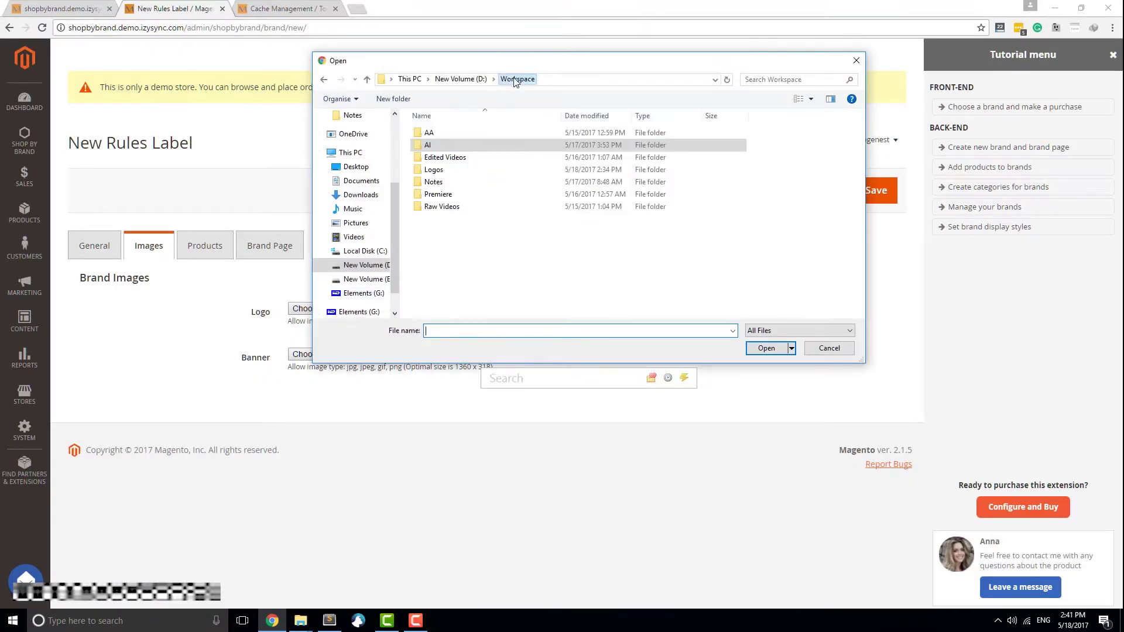
double_click(443, 171)
click(439, 144)
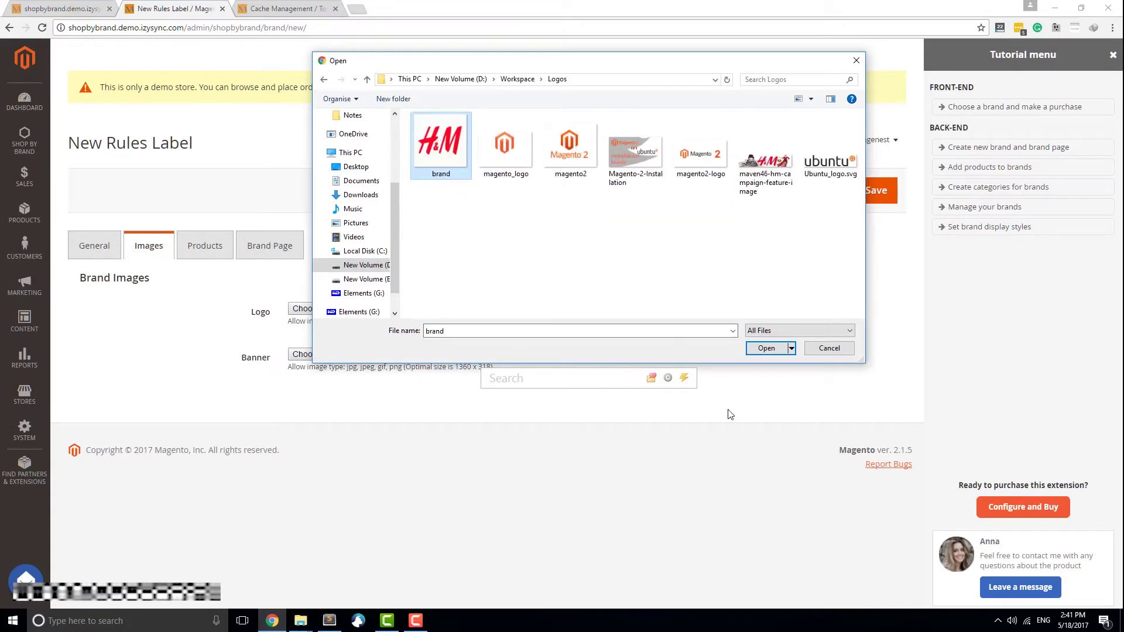
drag(585, 60, 838, 176)
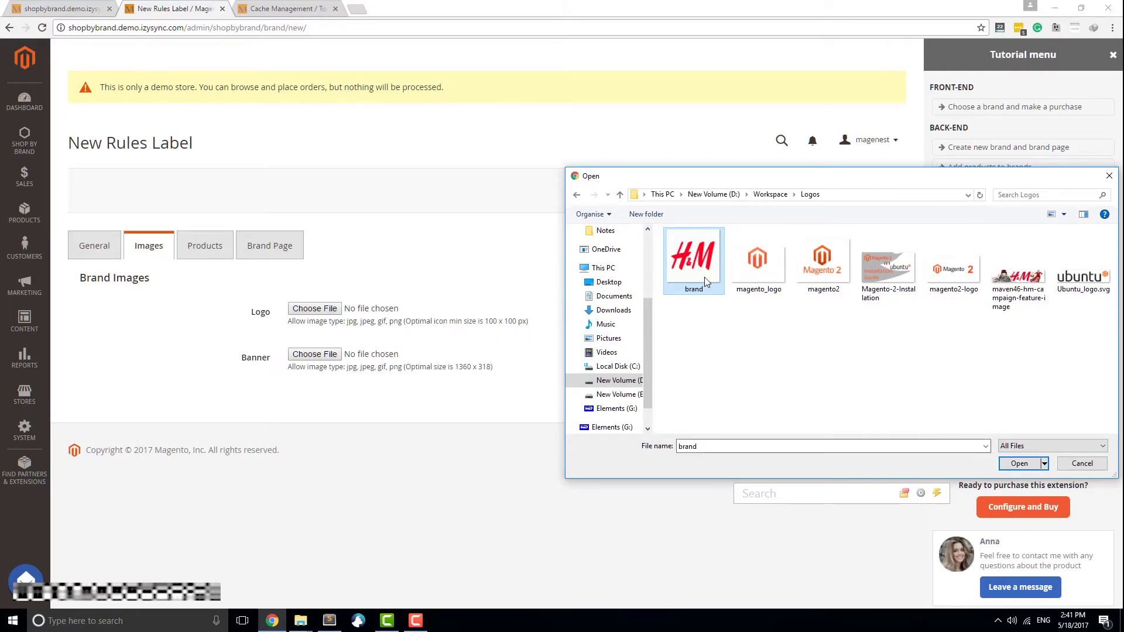
click(1008, 467)
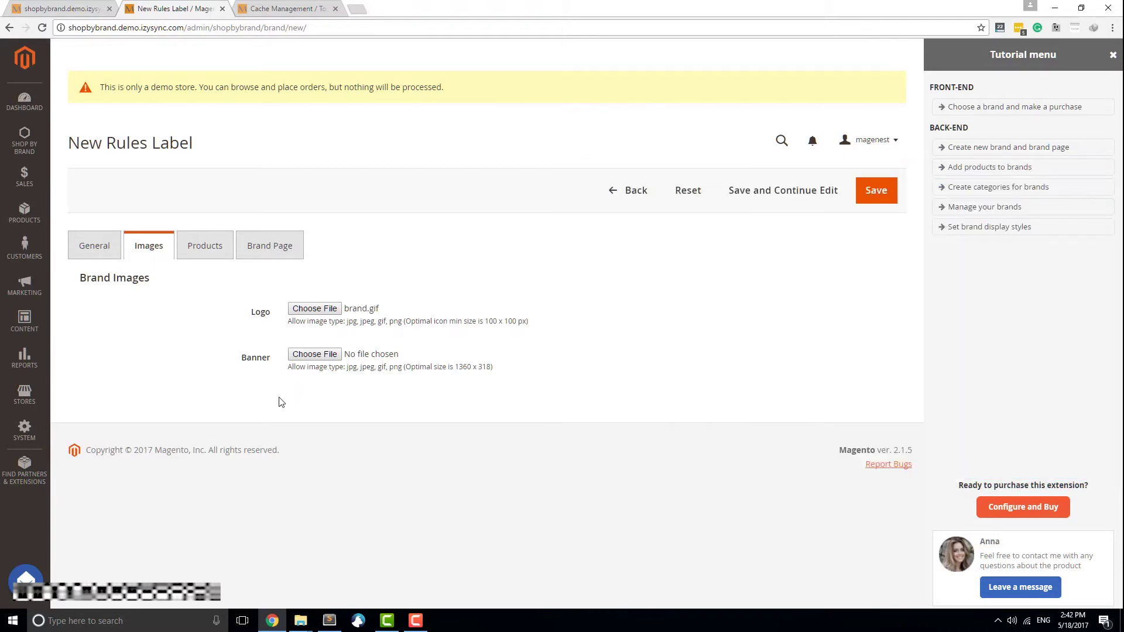
Set maven46-hm-campaign-feature-image.jpg as the brand banner and show the product list
click(315, 354)
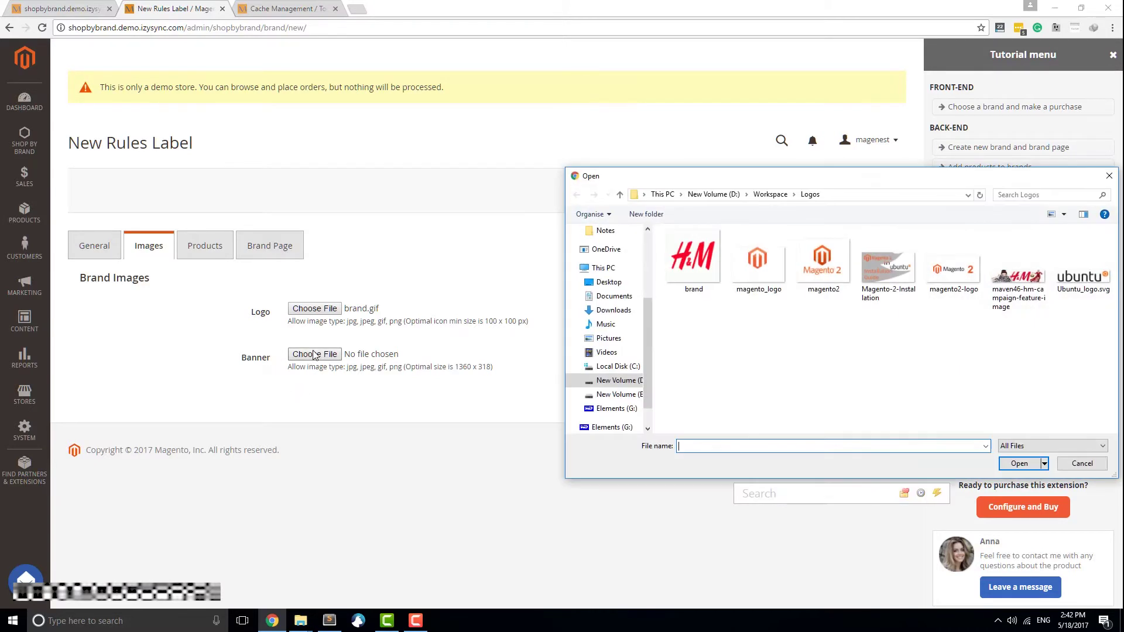
click(853, 247)
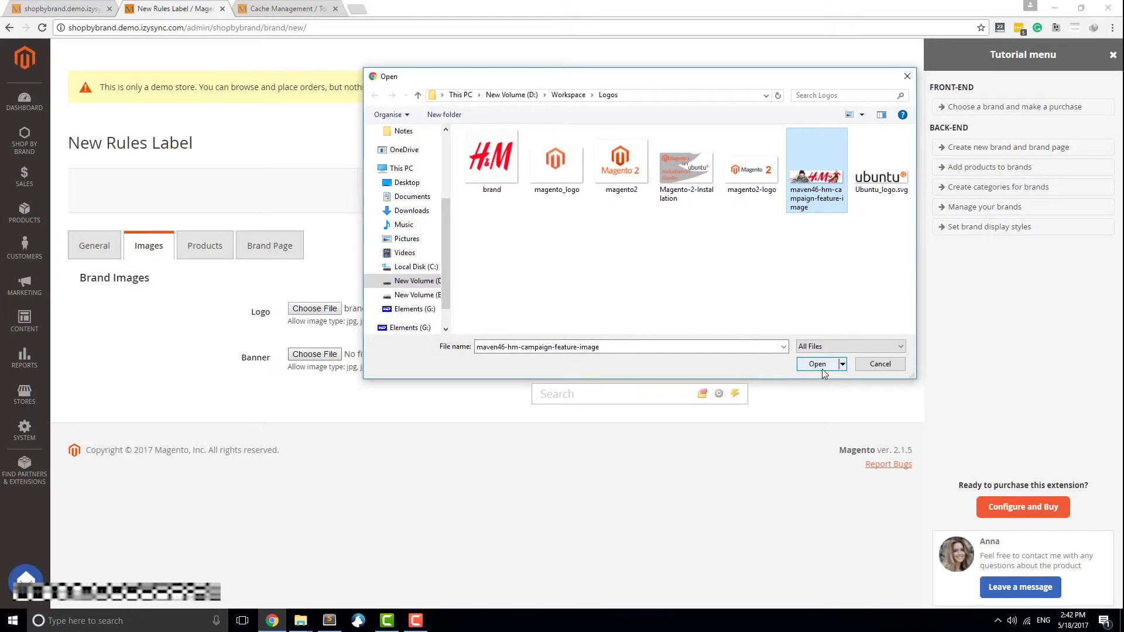
click(821, 369)
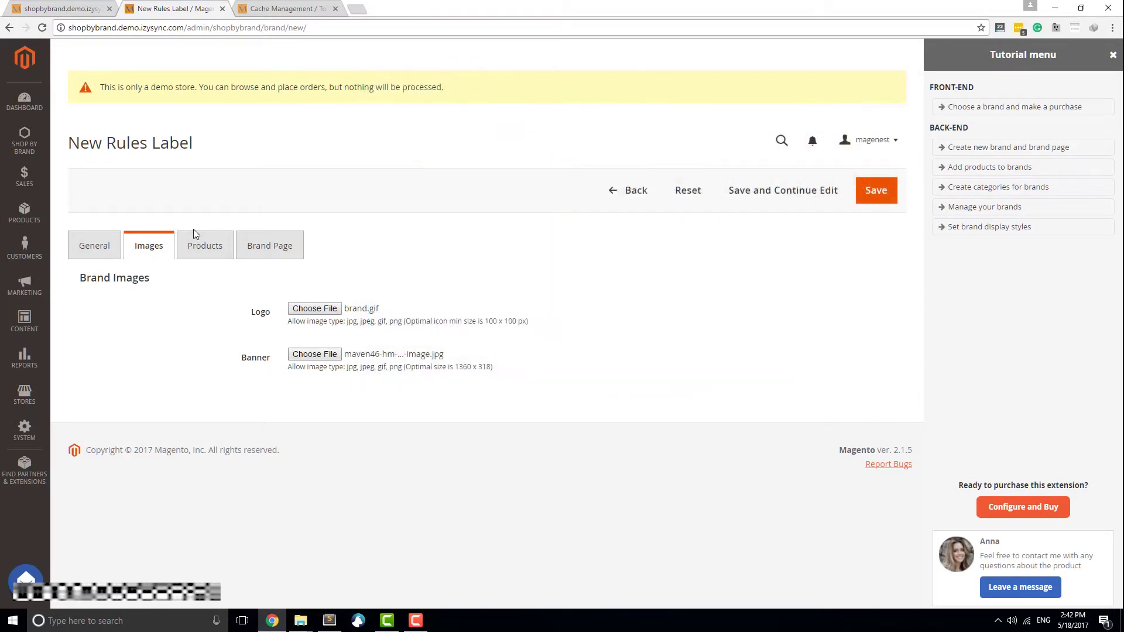
click(213, 255)
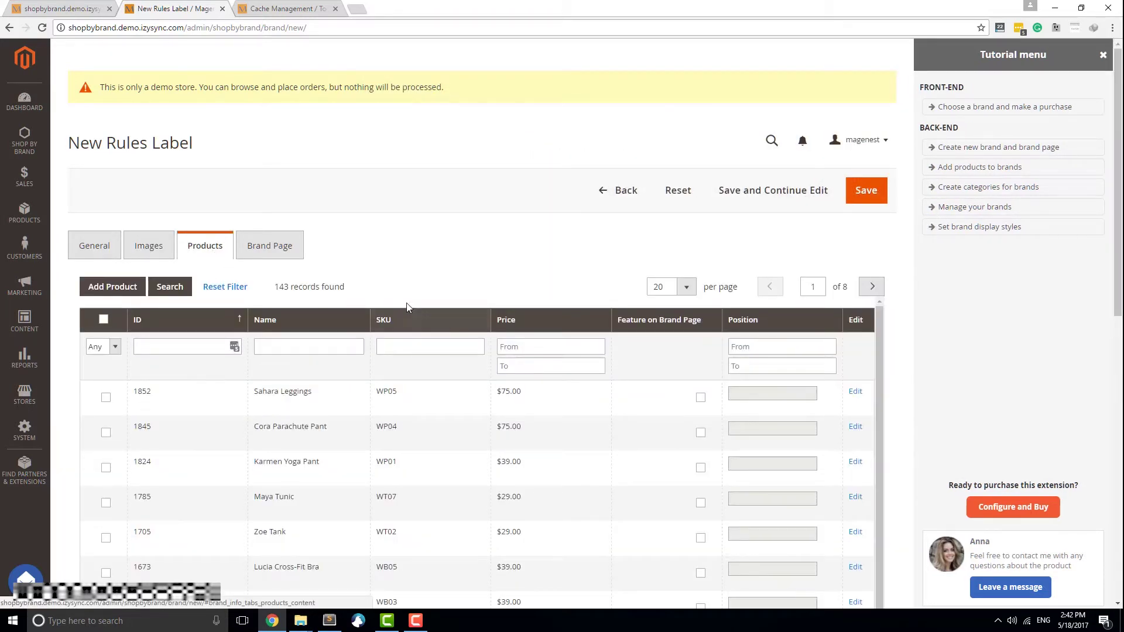
Tick rows 1852, 1845 and 1824 (Sahara Leggings, Cora Parachute Pant, Karmen Yoga Pant)
scroll(406, 303, down, 2)
click(106, 280)
click(106, 316)
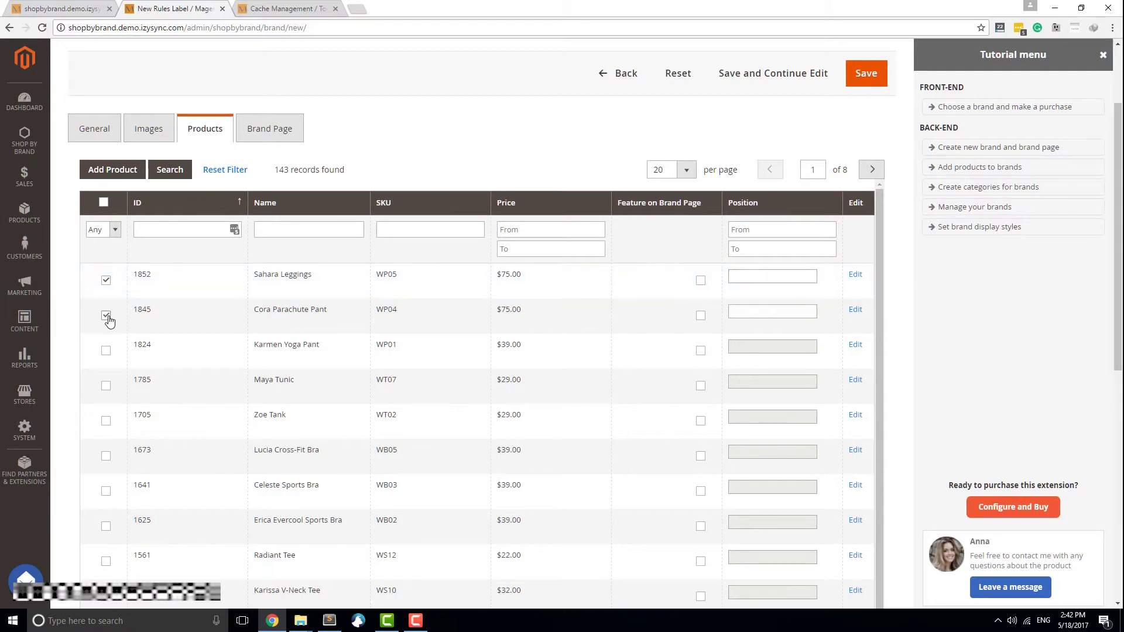
click(106, 350)
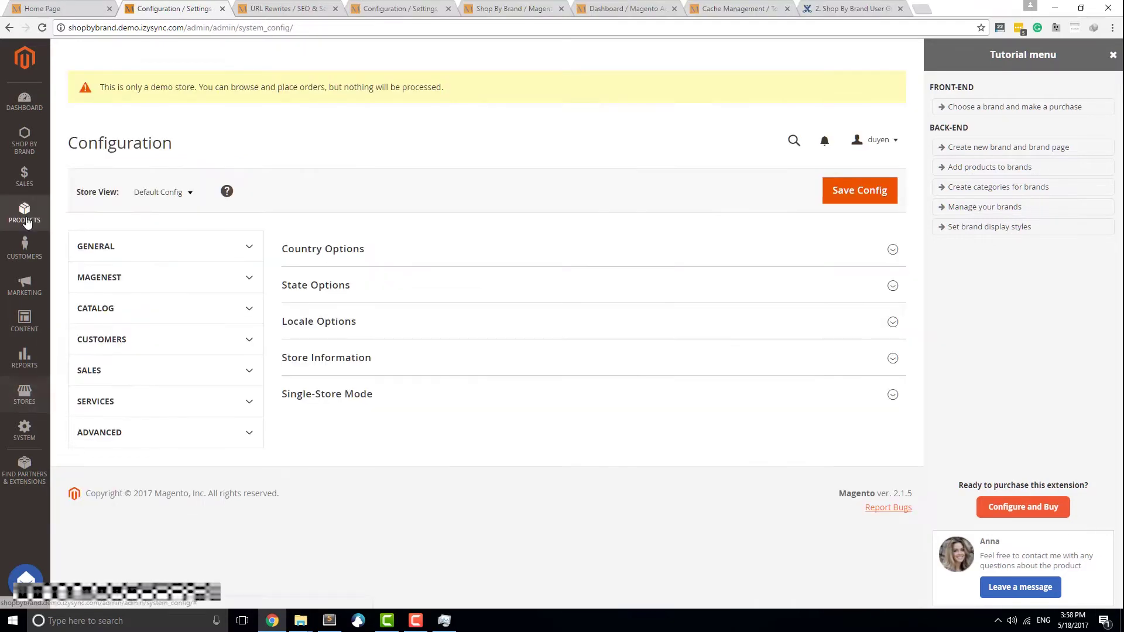
click(25, 215)
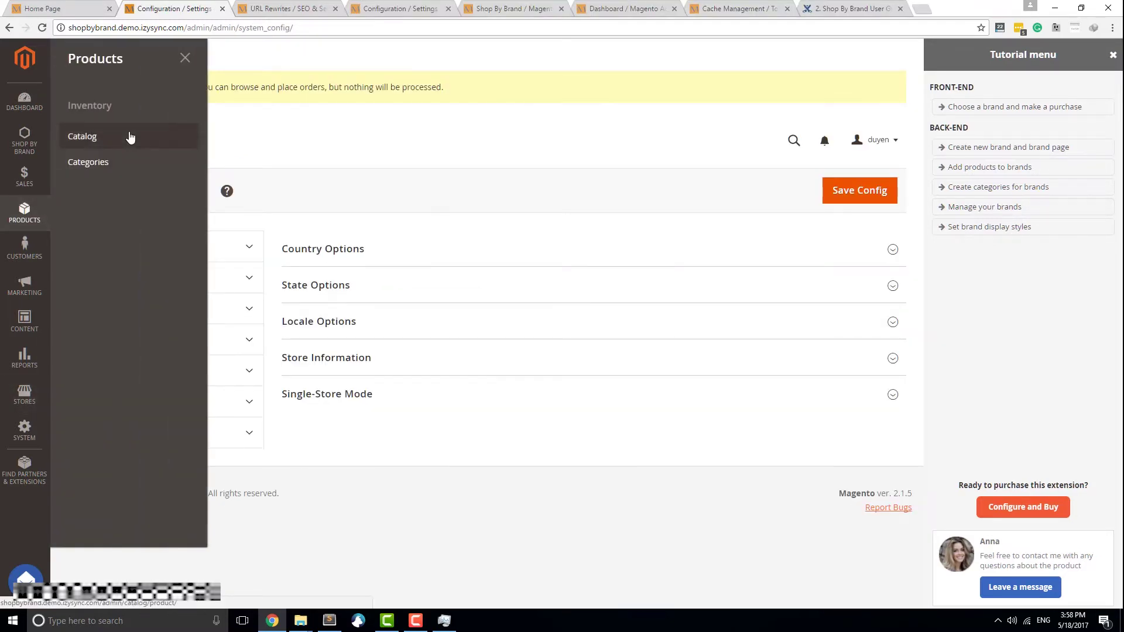
Open the Aim Analog Watch from the product catalog for editing
click(130, 137)
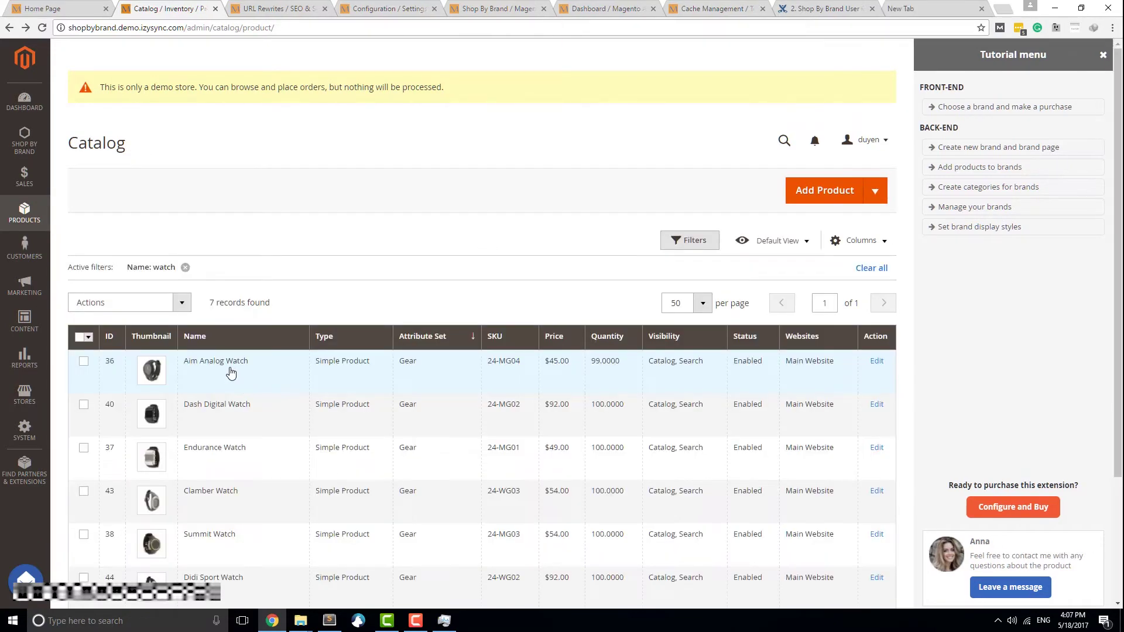
click(231, 373)
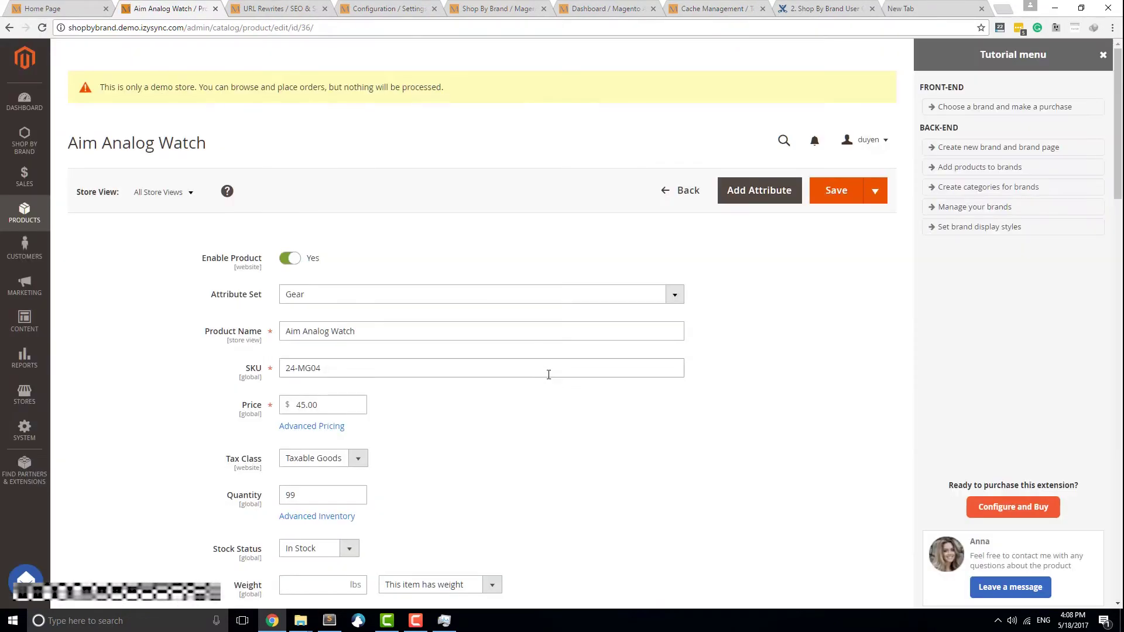
scroll(524, 378, down, 5)
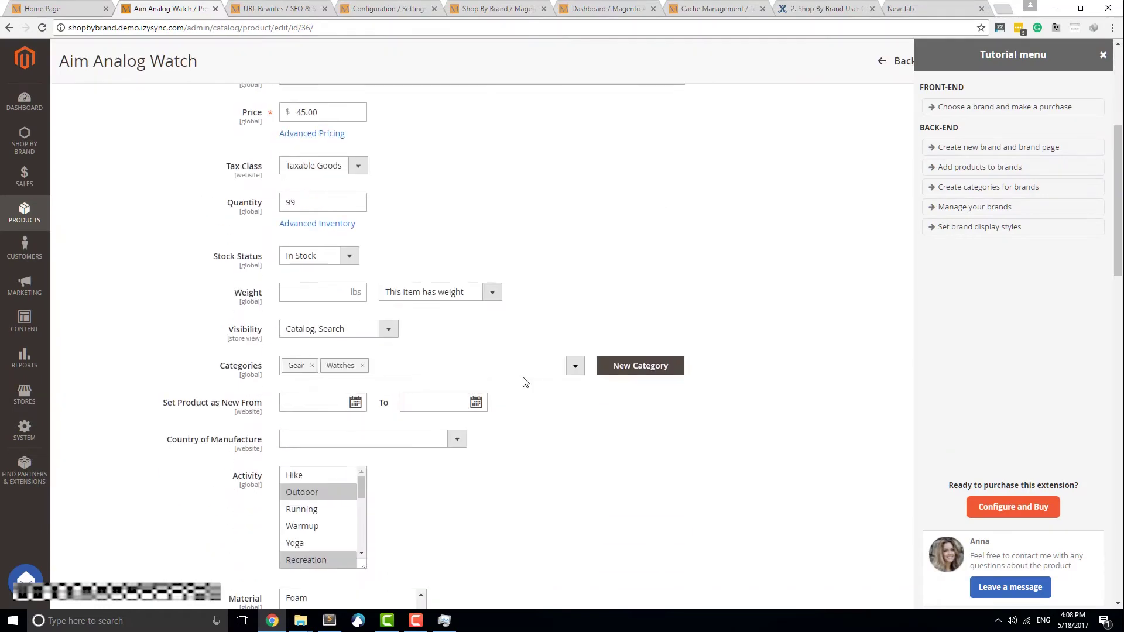
scroll(523, 381, down, 20)
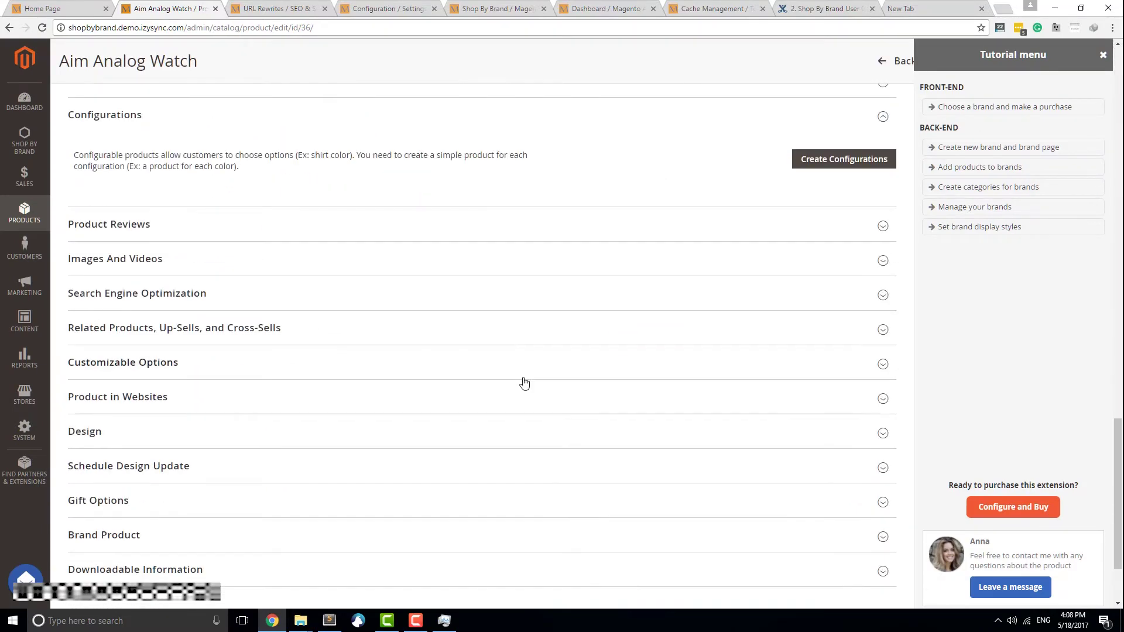
Under Brand Product, keep Adidas as the brand and set Show Related Product to Yes
click(98, 429)
scroll(180, 401, down, 1)
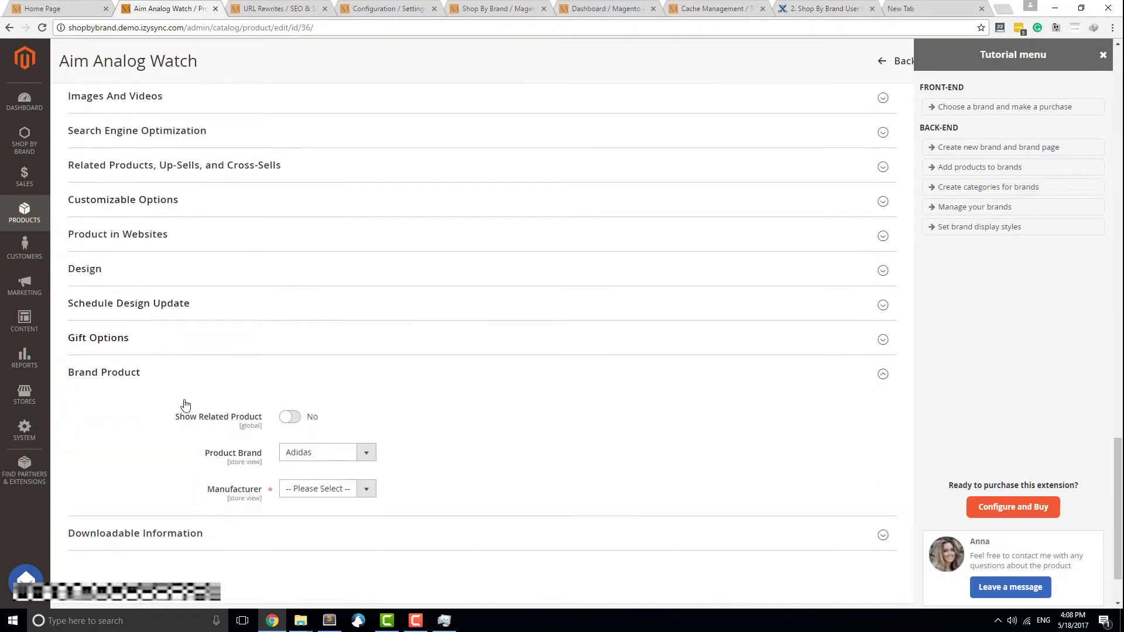
scroll(292, 404, down, 1)
click(366, 391)
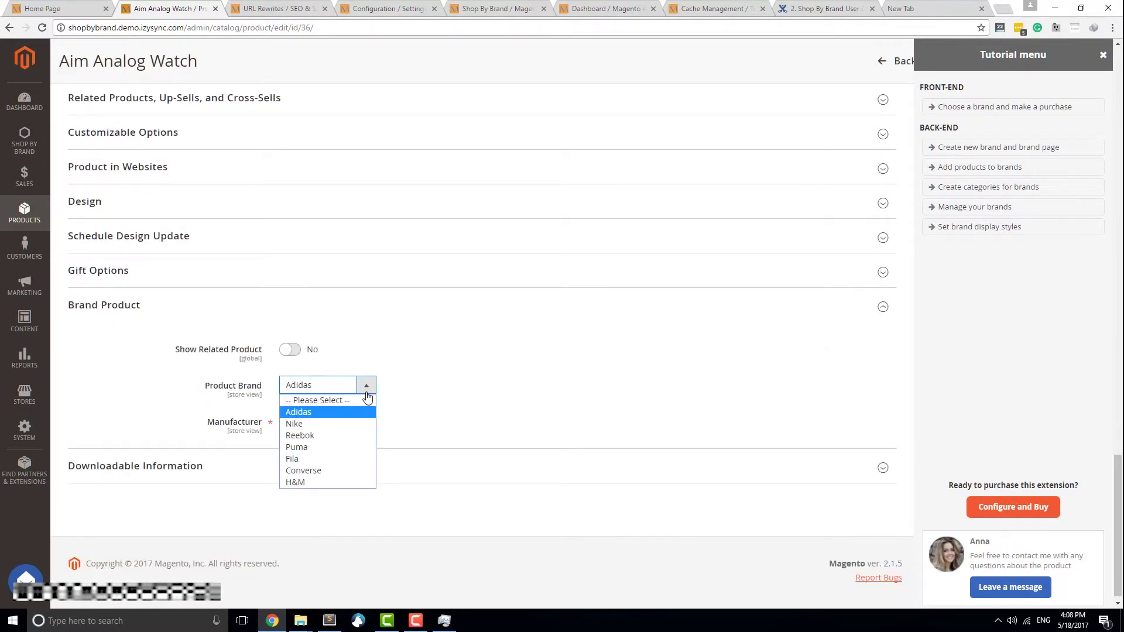
click(338, 423)
click(343, 390)
click(333, 413)
scroll(351, 397, up, 1)
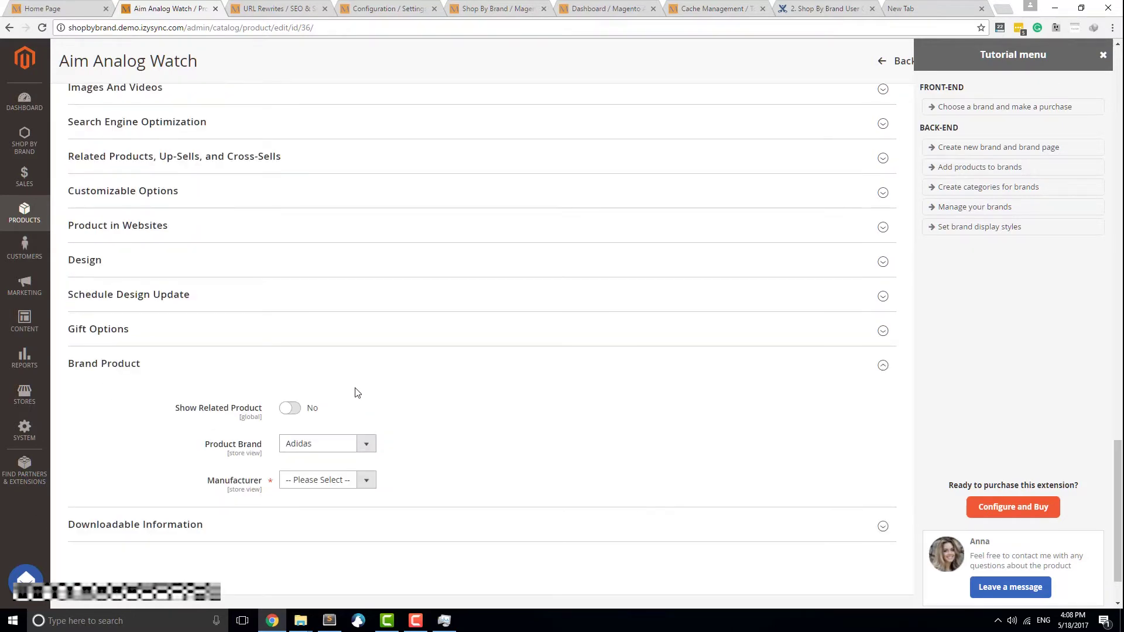
click(300, 415)
scroll(427, 437, up, 15)
scroll(412, 503, up, 8)
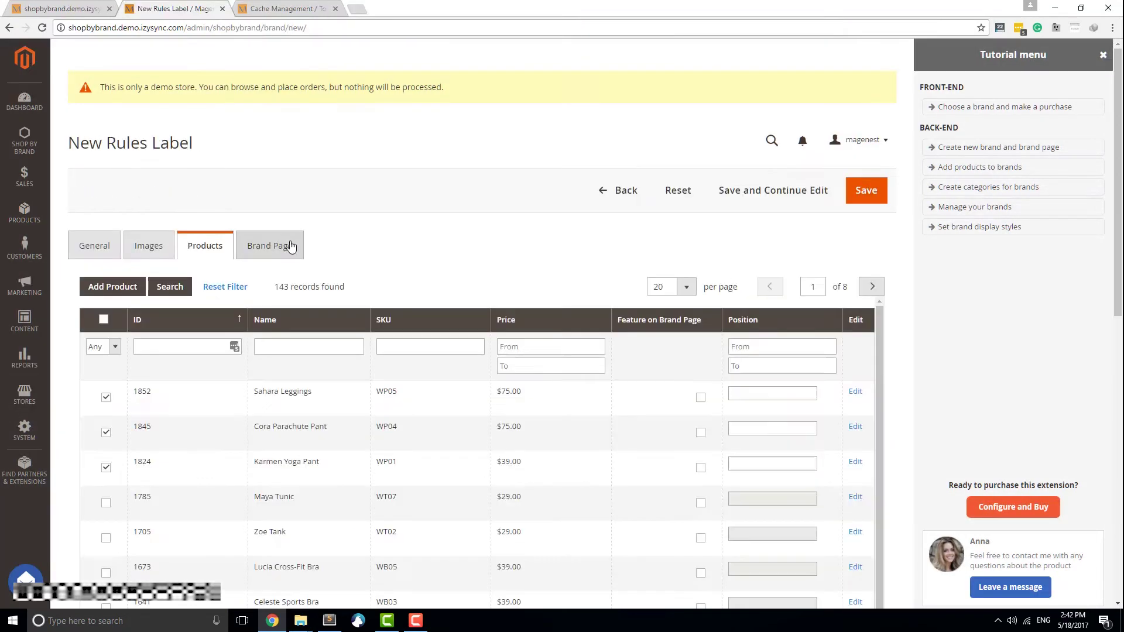
On the Brand Page tab, enter page title H&M, URL key 'hm' and slogan 'Slogan'
click(281, 245)
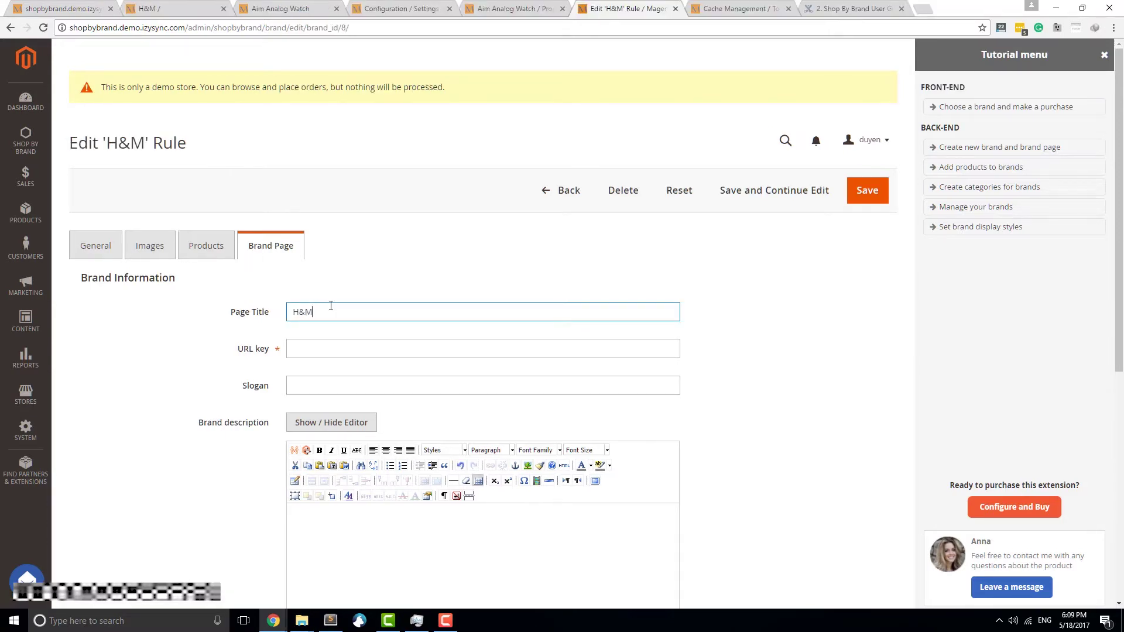
key(Tab)
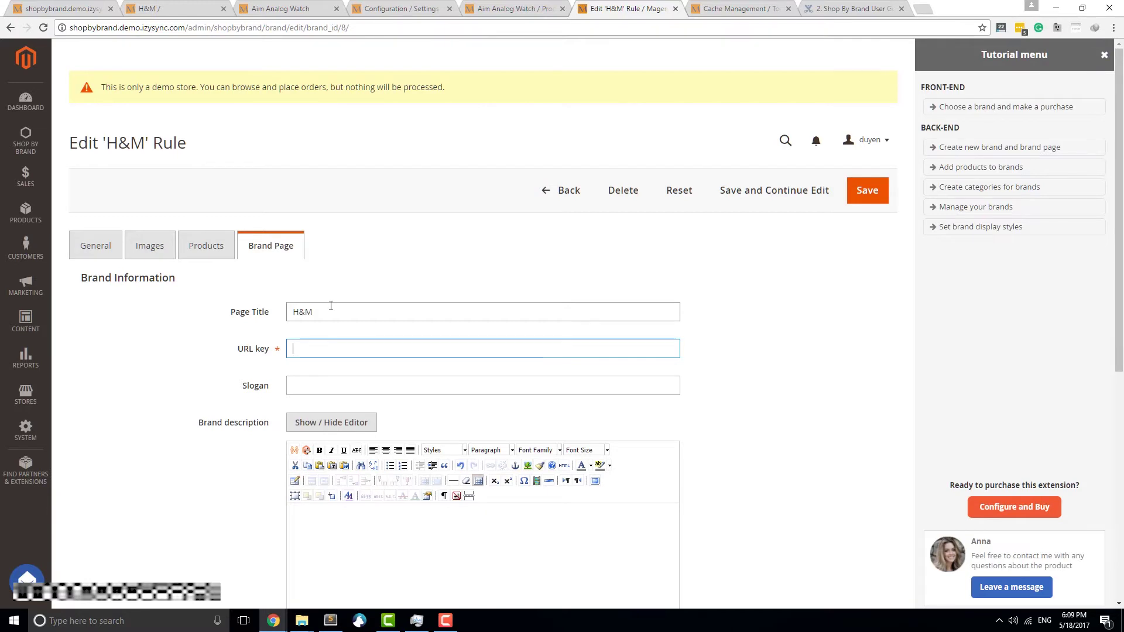
text(hm)
key(Tab)
text(s)
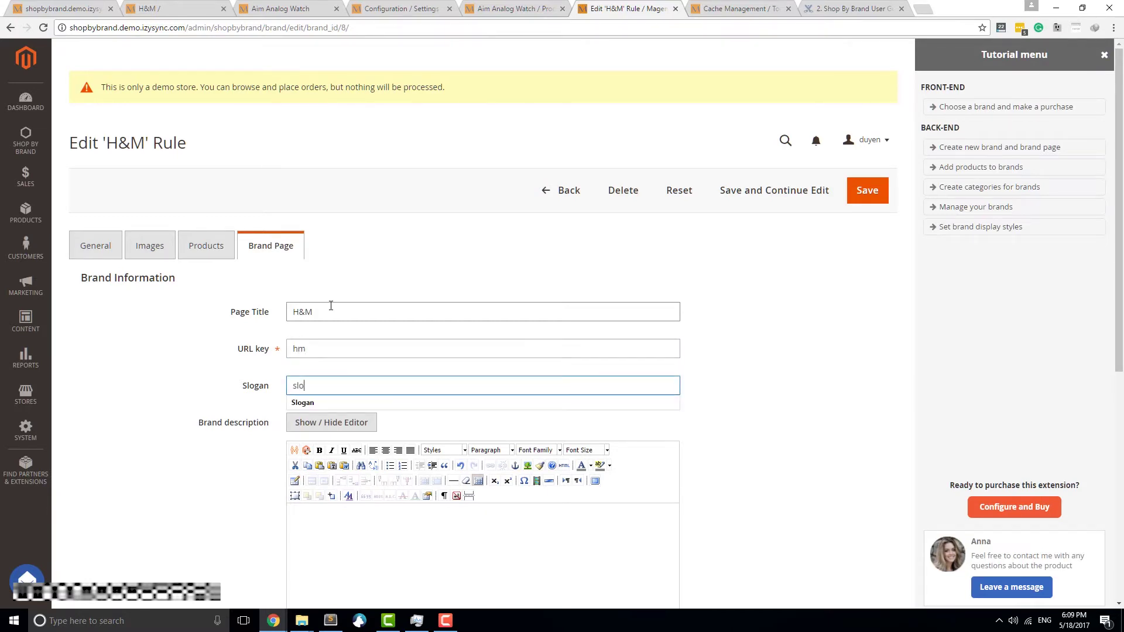
key(BackSpace)
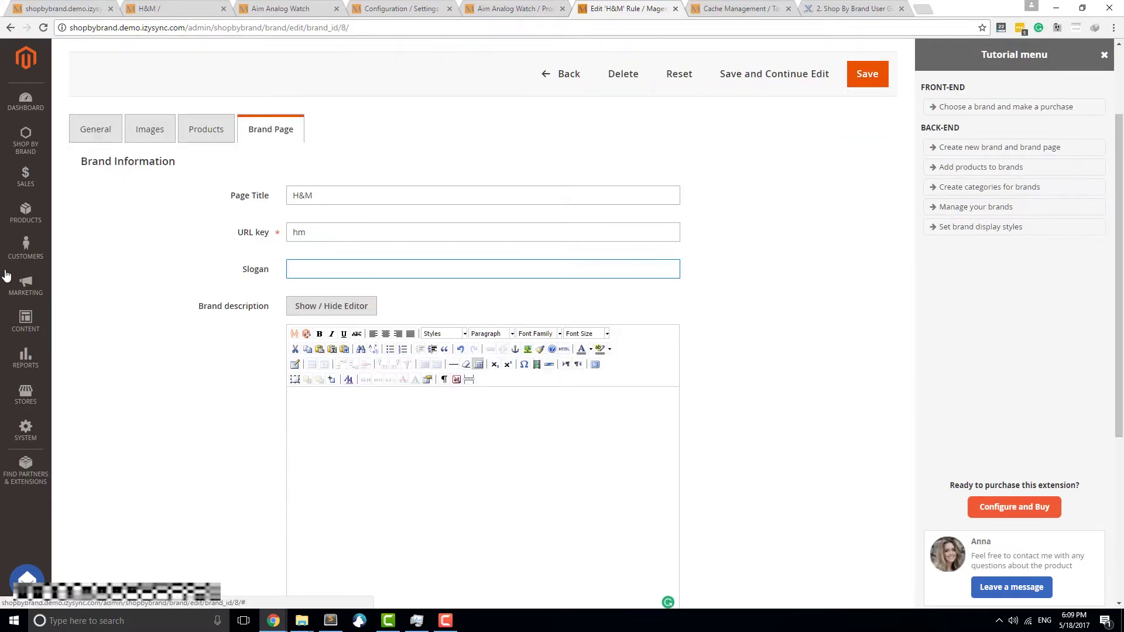
scroll(176, 292, down, 2)
text(Slogan)
key(Tab)
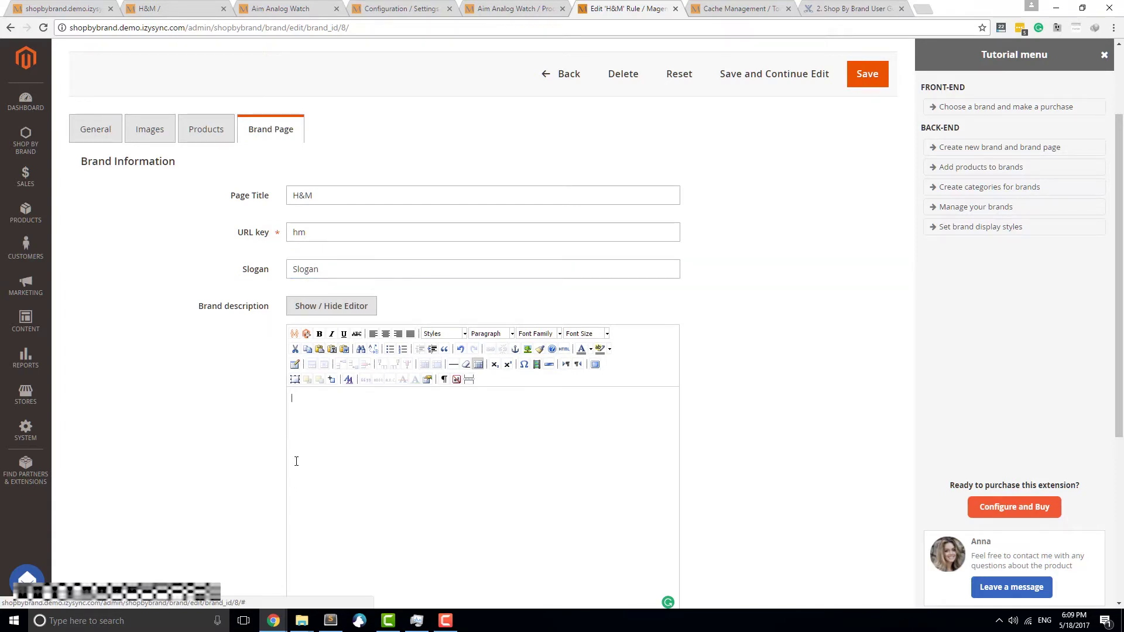
text(de)
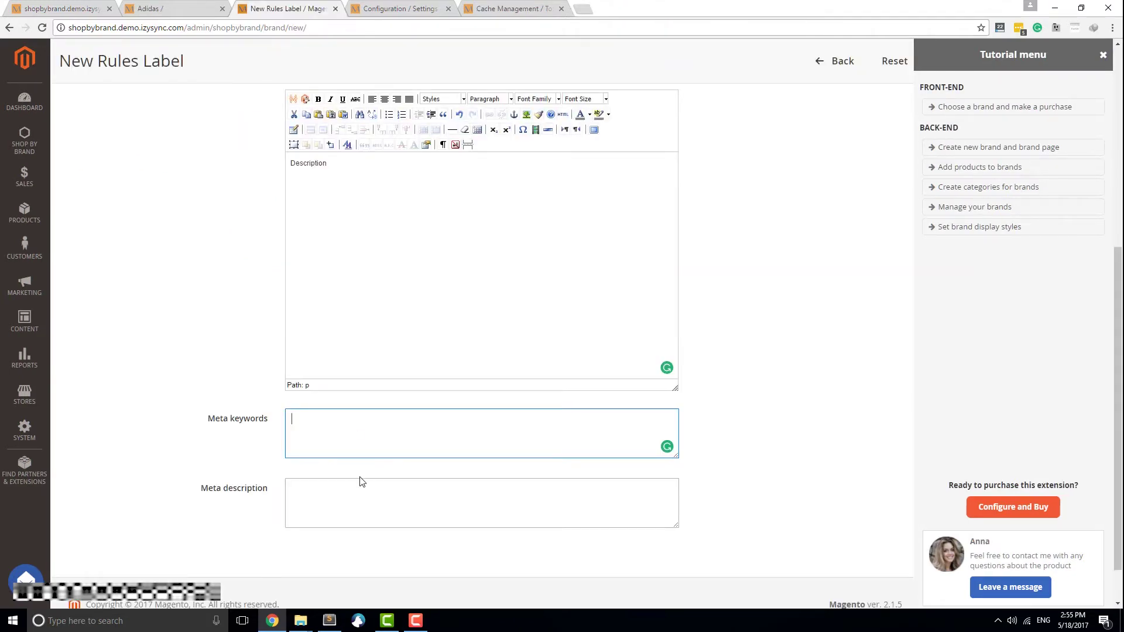
Fill in the meta description and meta keywords, then save the brand
click(348, 509)
click(367, 423)
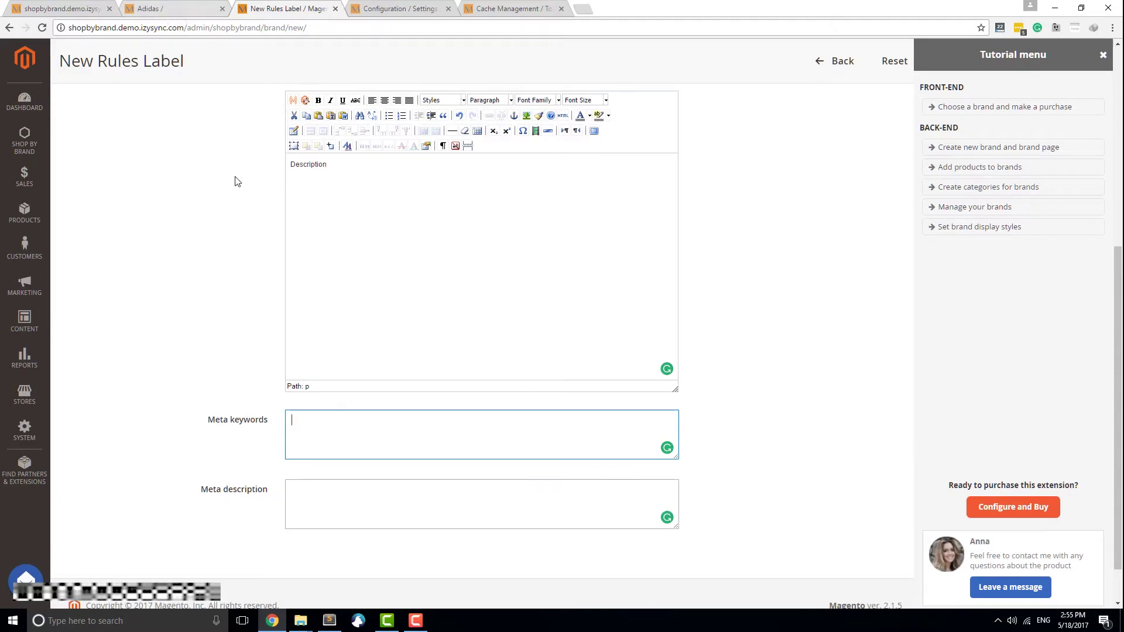
scroll(351, 188, up, 6)
click(868, 153)
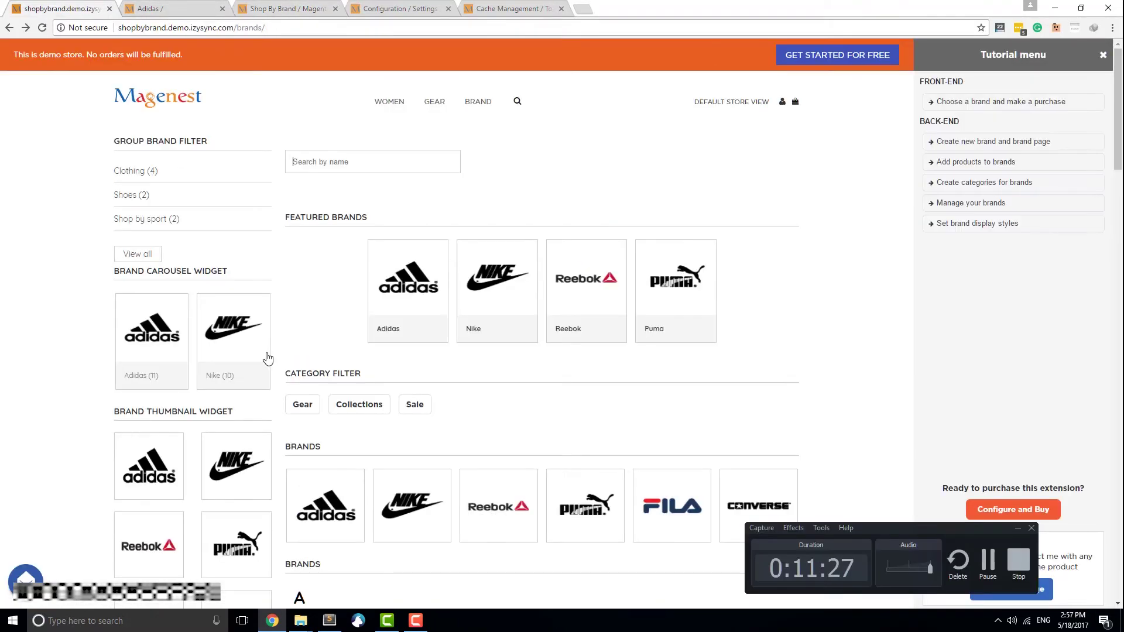
Open the H&M tile under Featured Brands and review its banner and featured products
scroll(267, 358, down, 4)
scroll(269, 358, down, 4)
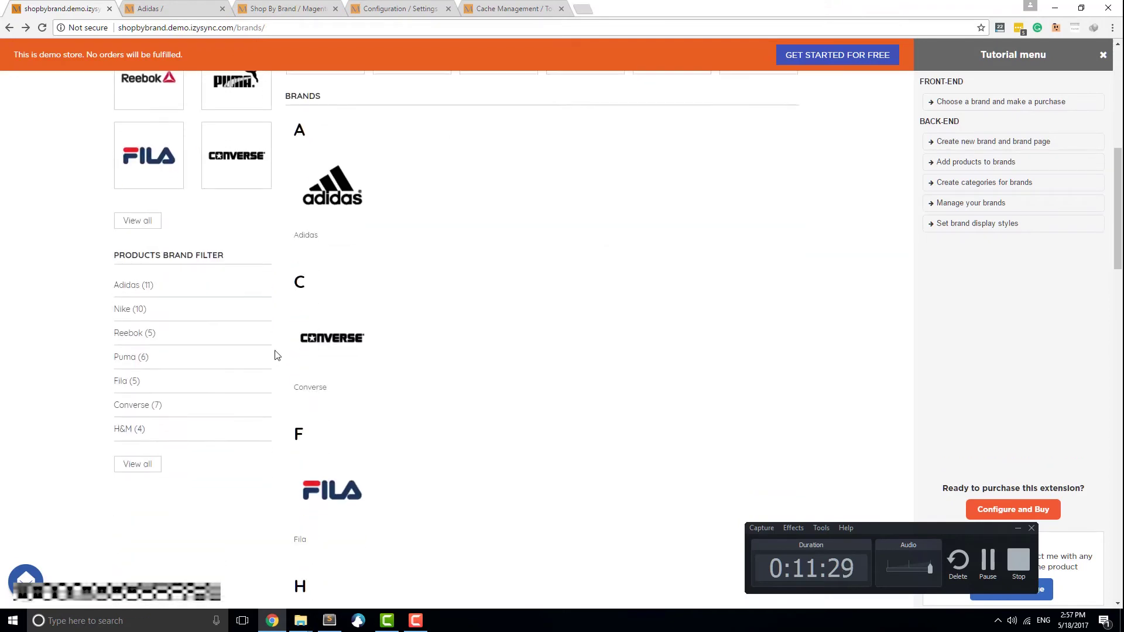
scroll(381, 367, down, 5)
scroll(381, 366, up, 9)
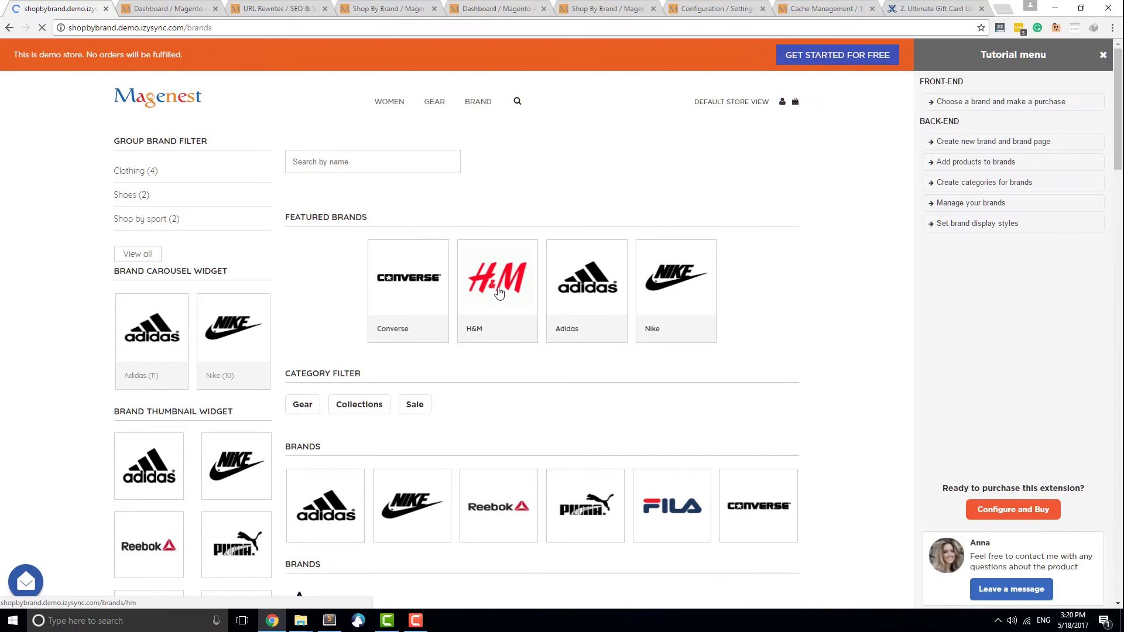
click(498, 292)
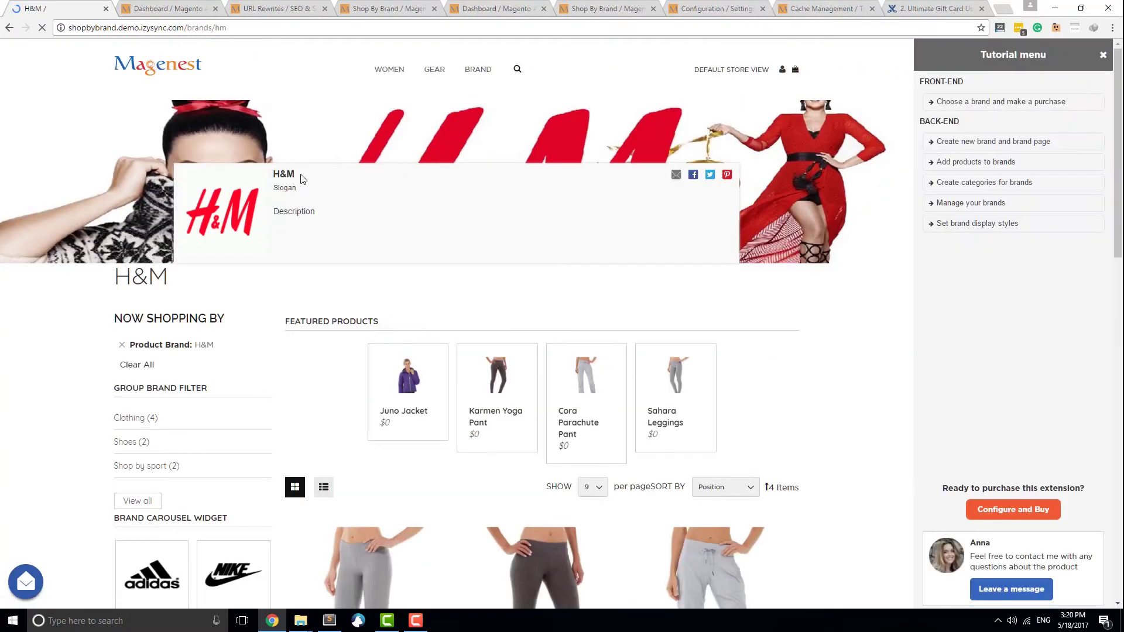
drag(303, 178, 273, 176)
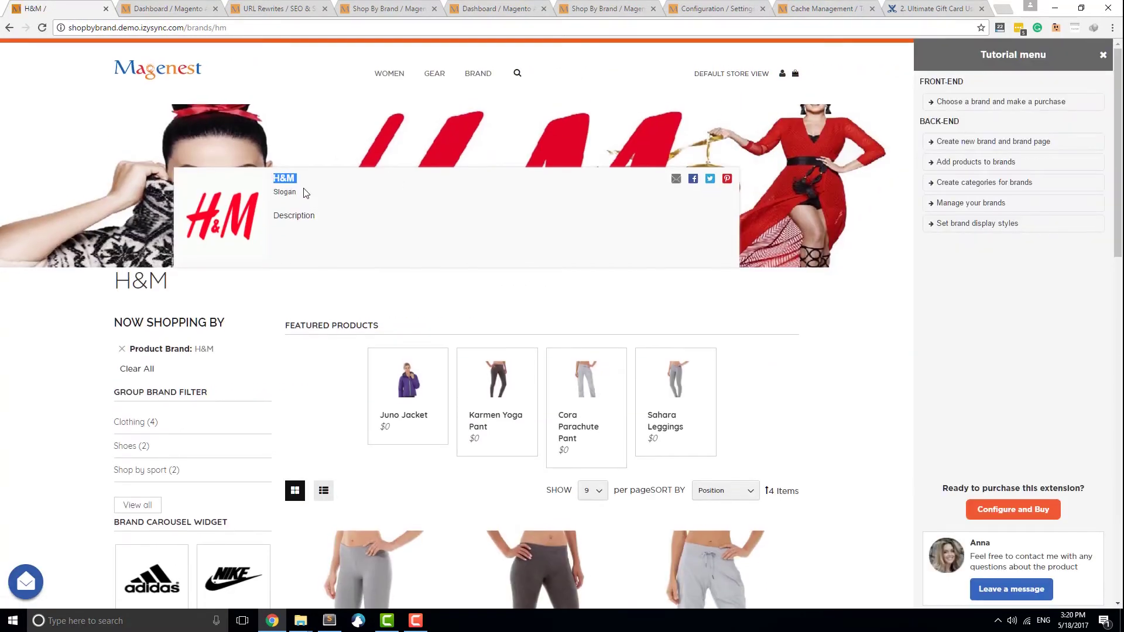
click(337, 259)
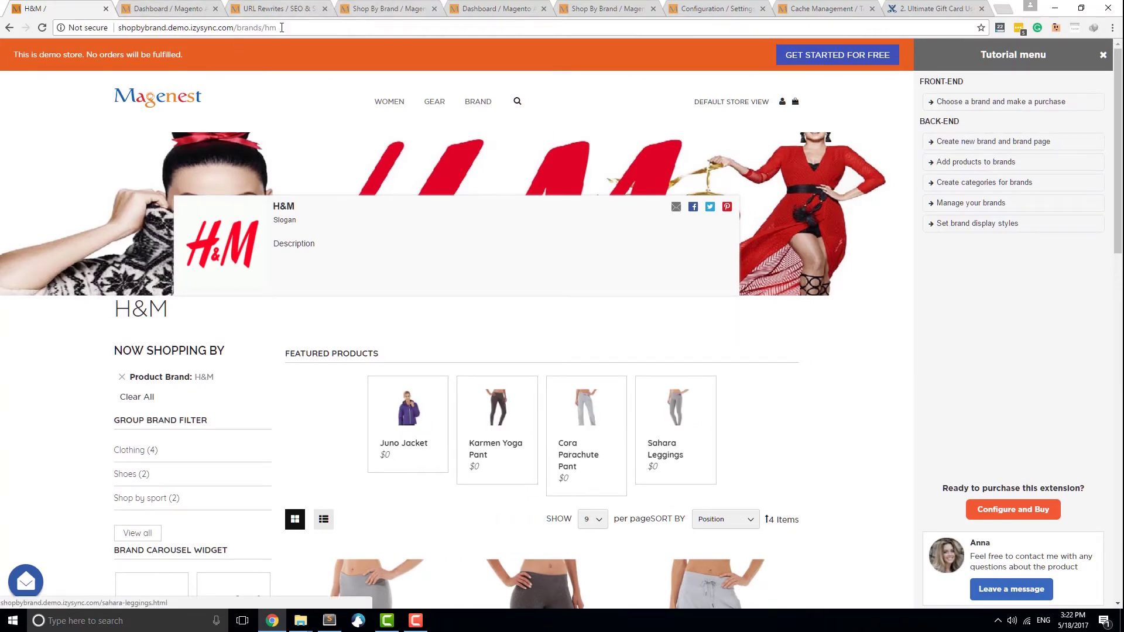
click(477, 102)
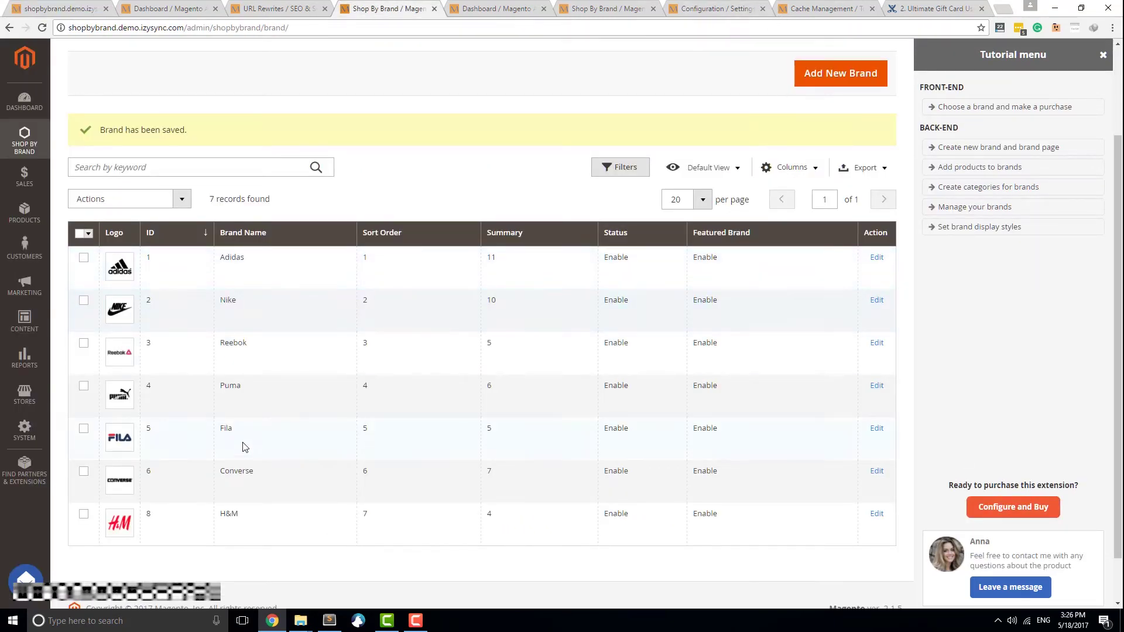
Open the Shop By Brand options in the admin sidebar to reach group management
scroll(236, 420, down, 1)
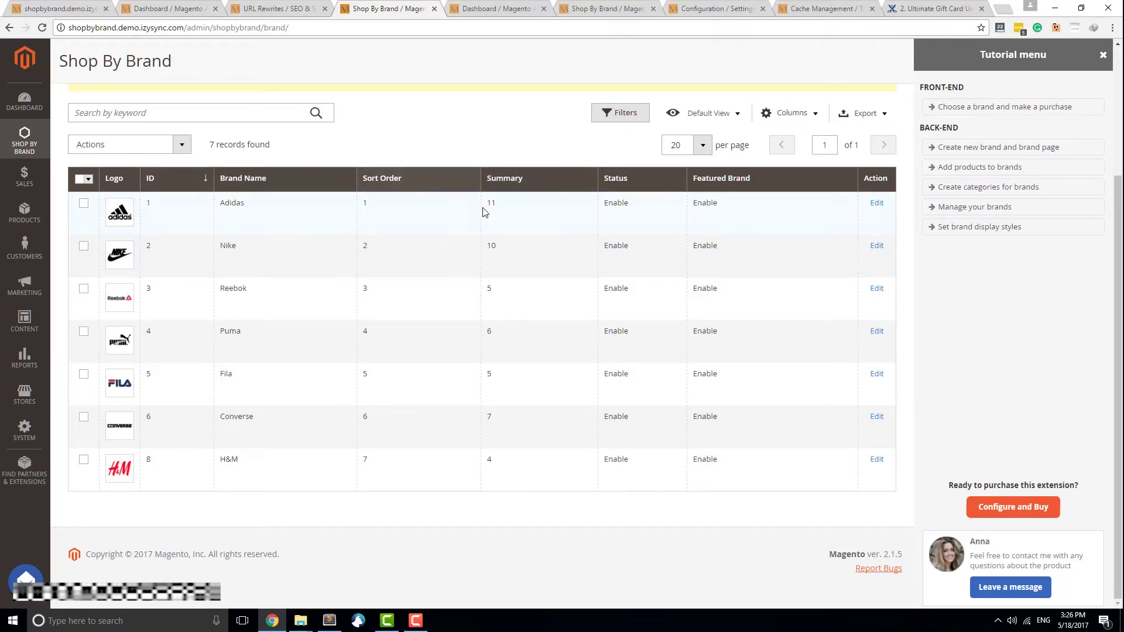
click(32, 149)
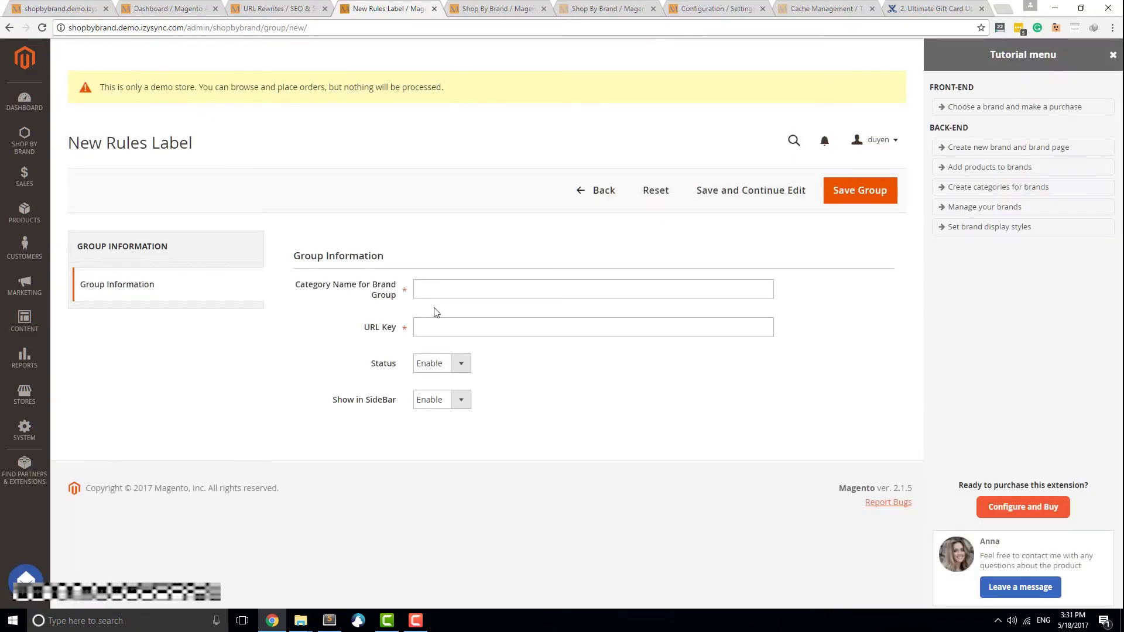
Create the brand group 'Hats' with URL key 'hats' and save it
click(447, 290)
text(Hat)
key(Tab)
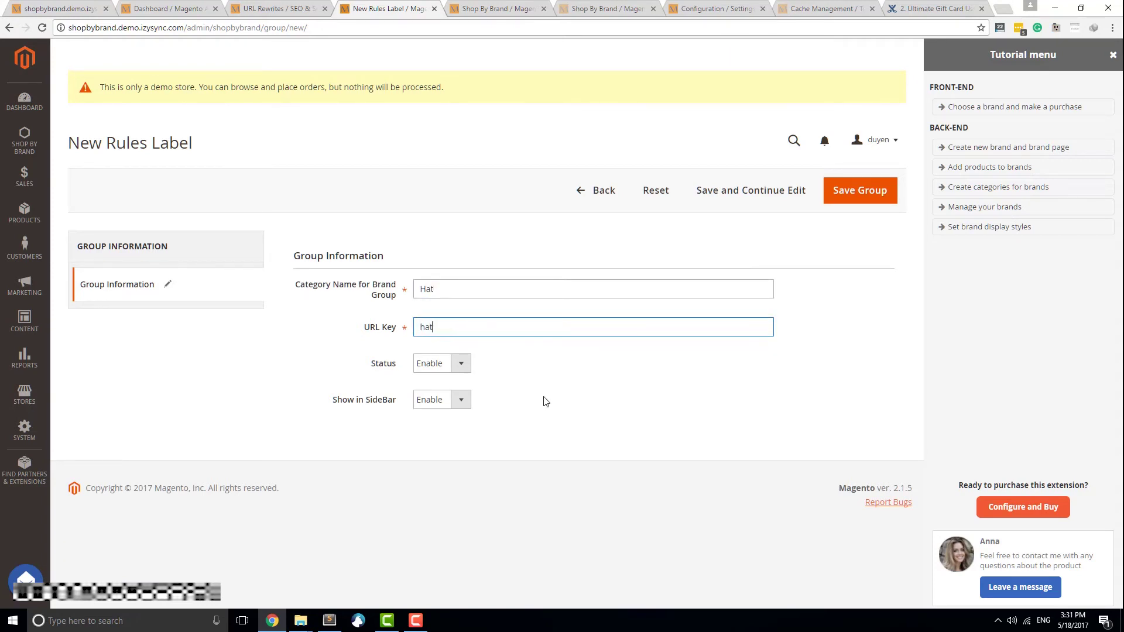
key(shift+Tab)
text(s)
key(Tab)
click(874, 199)
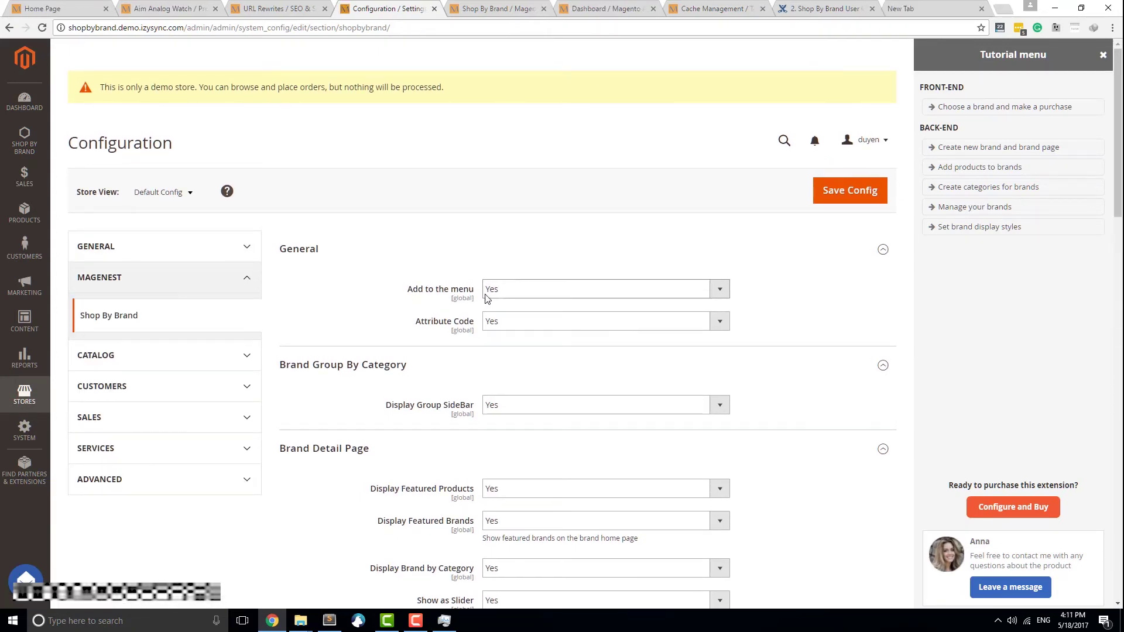
click(518, 293)
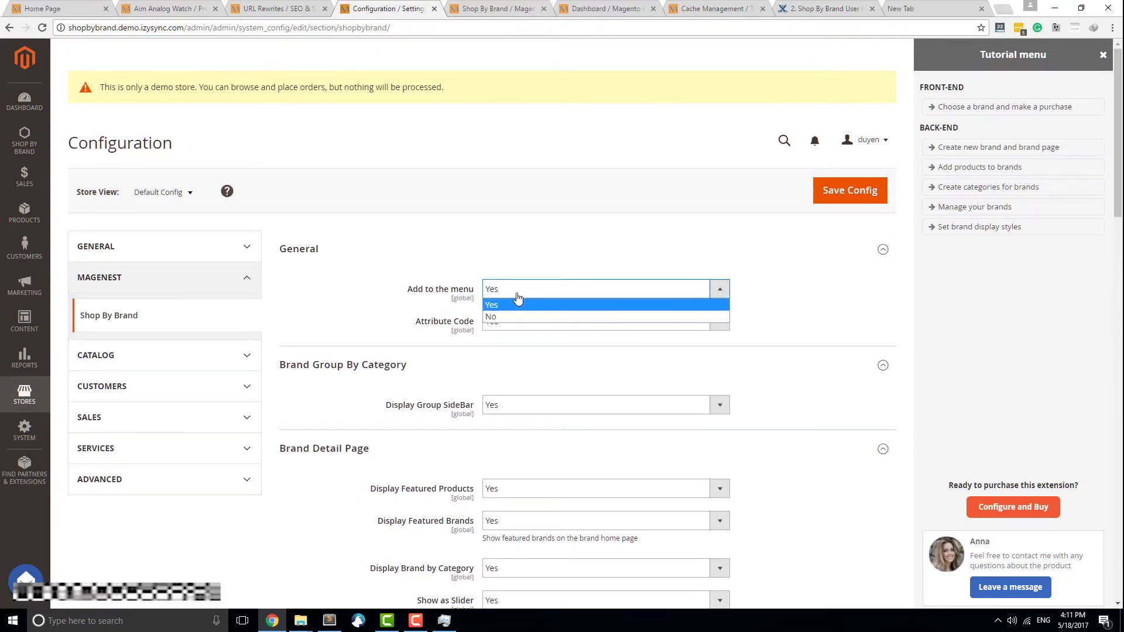
click(517, 298)
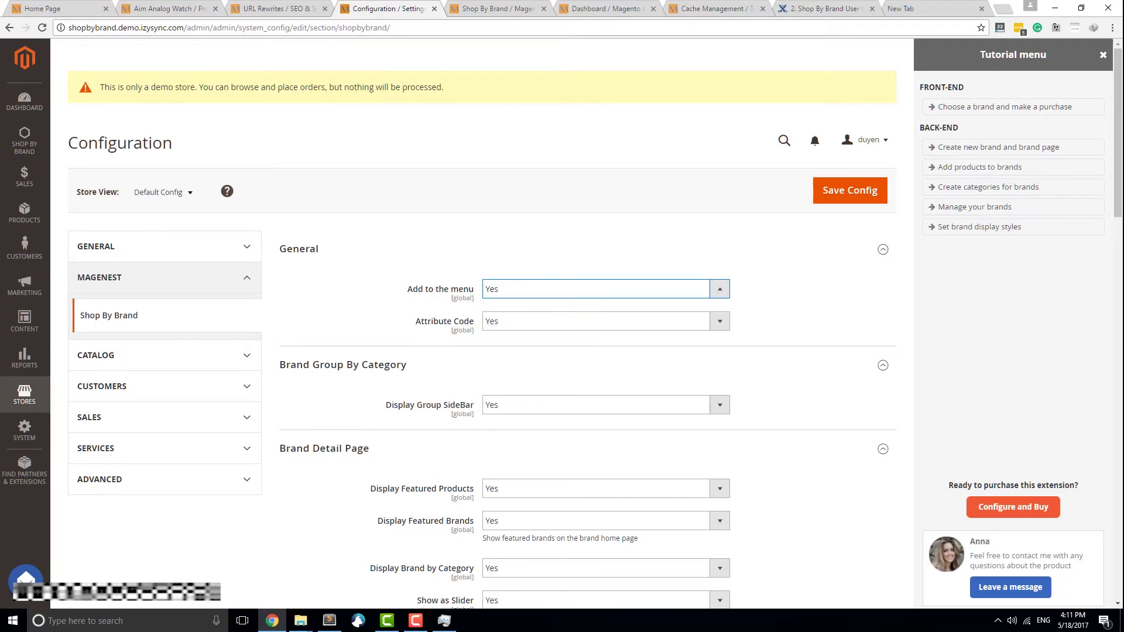
key(ctrl+1)
mouse_move(481, 103)
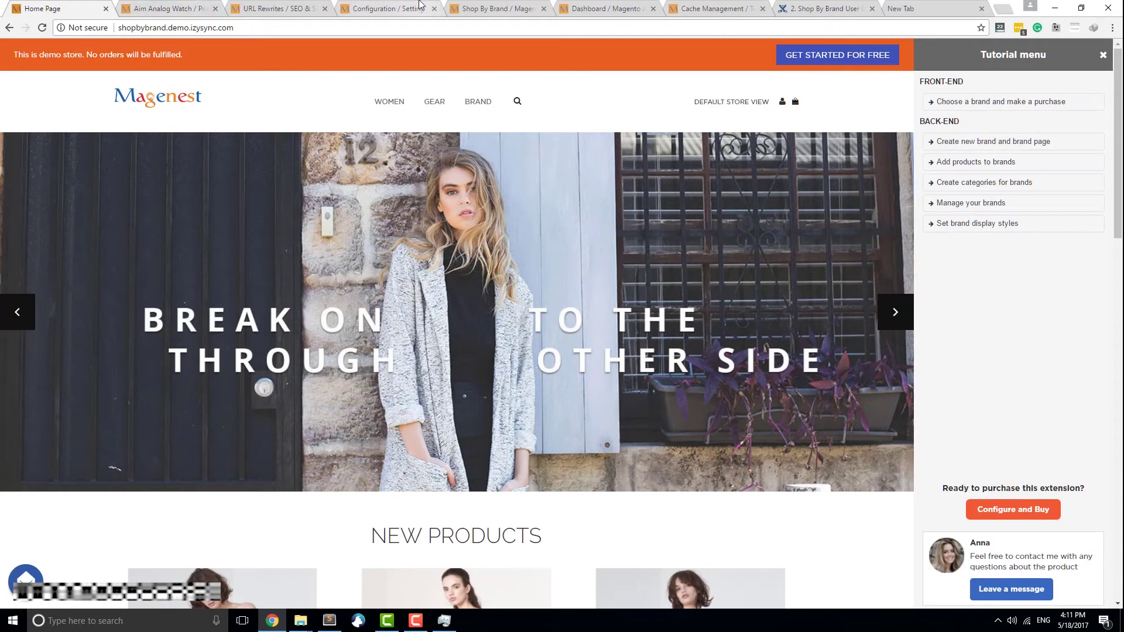
drag(410, 8, 170, 8)
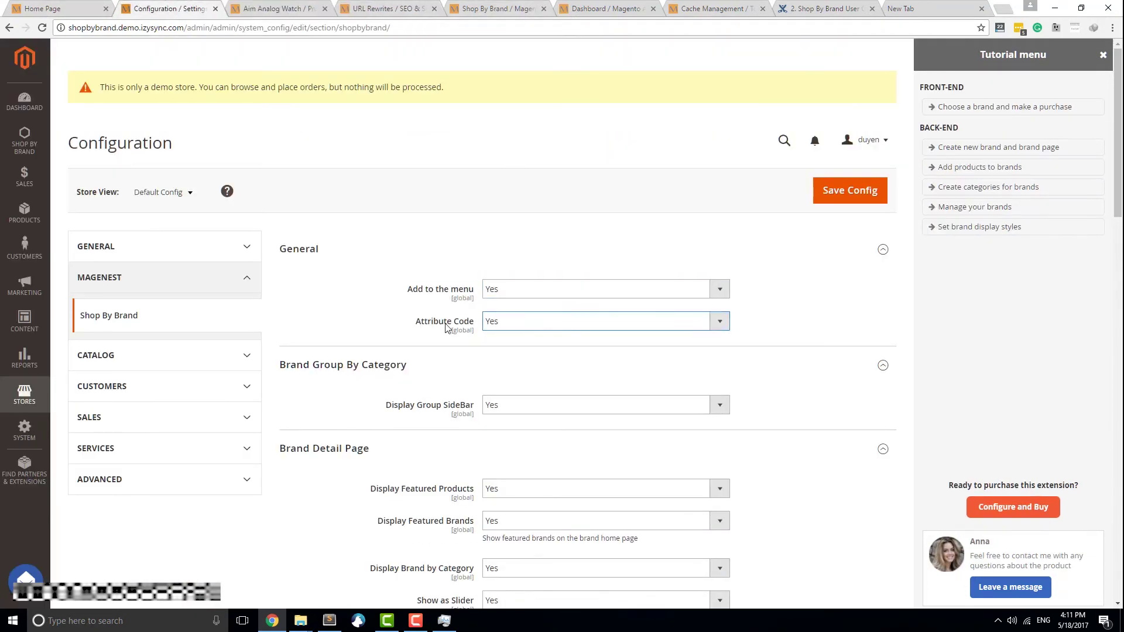
drag(447, 326, 477, 334)
click(477, 333)
scroll(442, 326, down, 2)
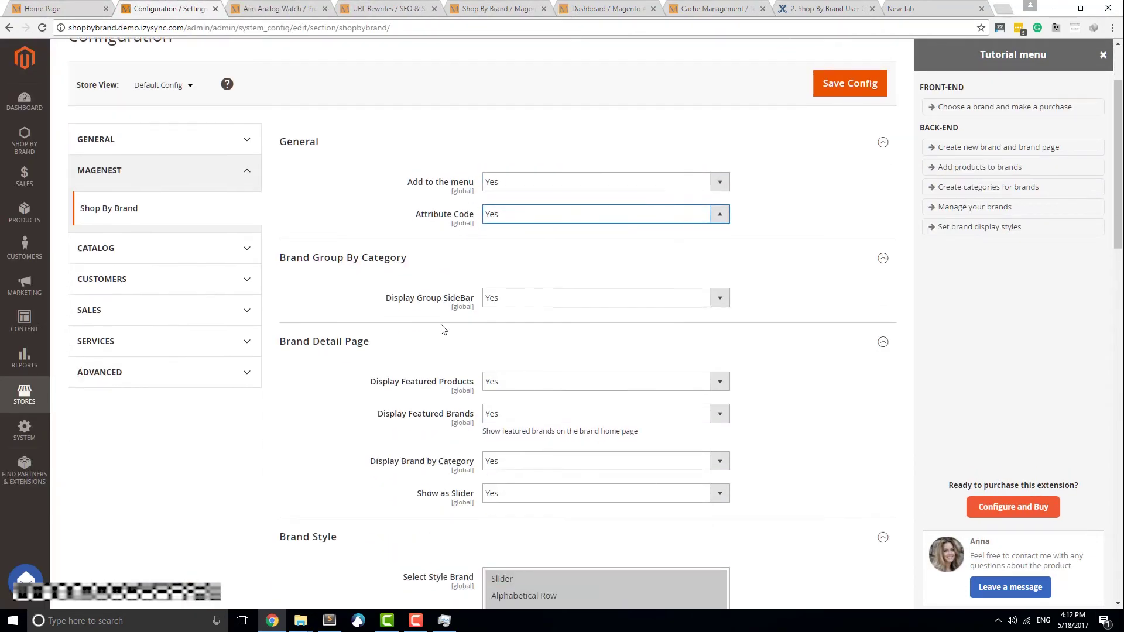
click(625, 212)
click(623, 218)
drag(385, 287, 475, 289)
scroll(539, 243, down, 1)
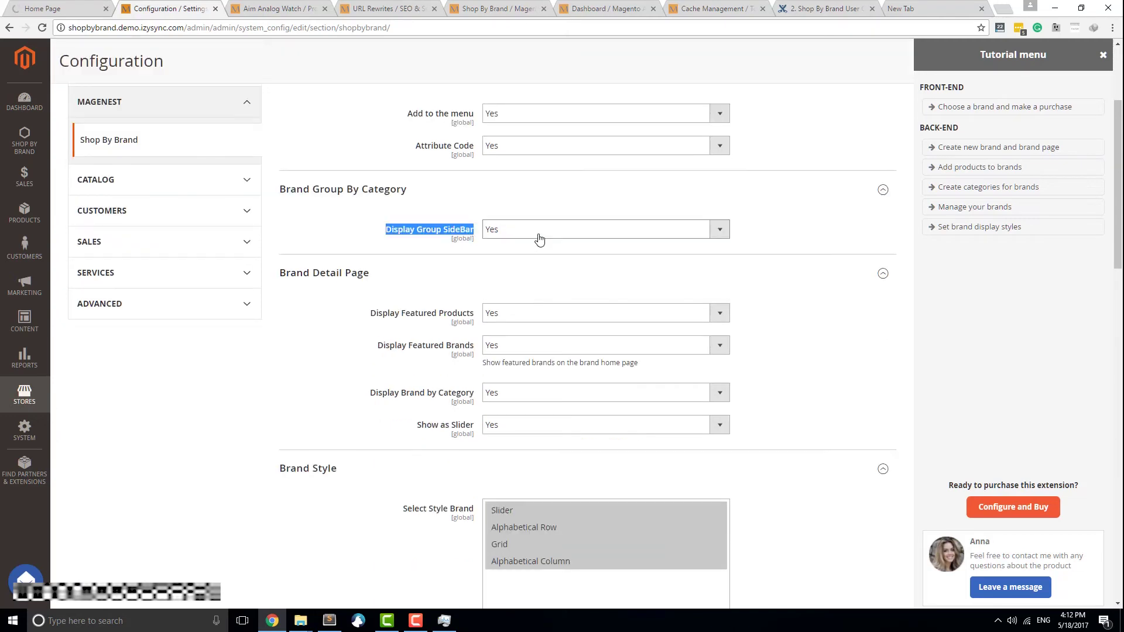
click(539, 239)
click(539, 236)
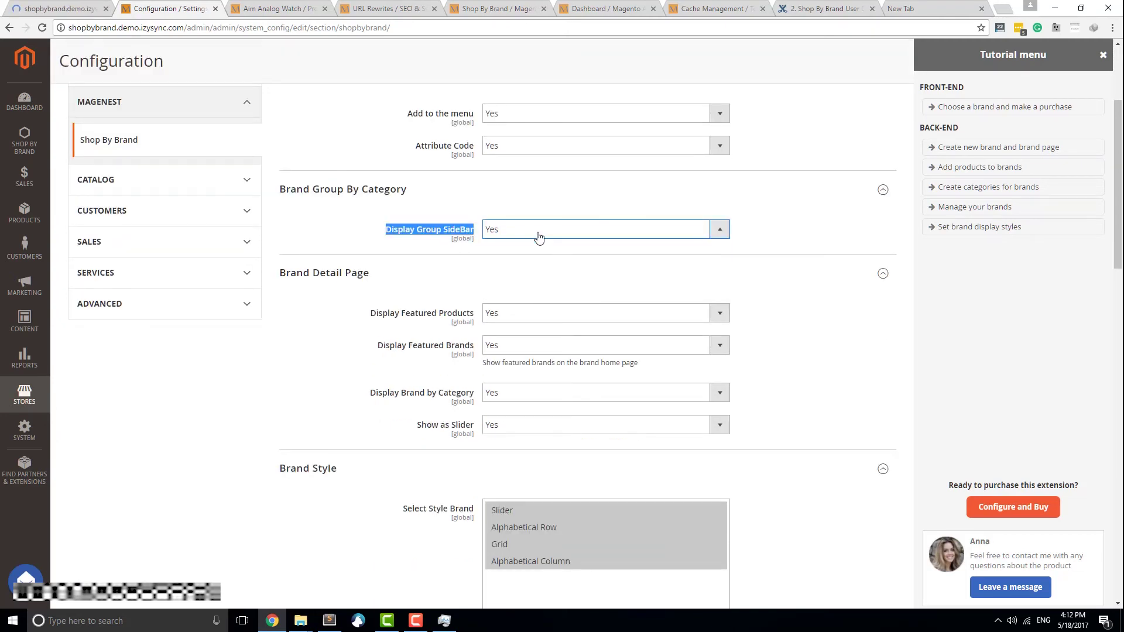
click(57, 7)
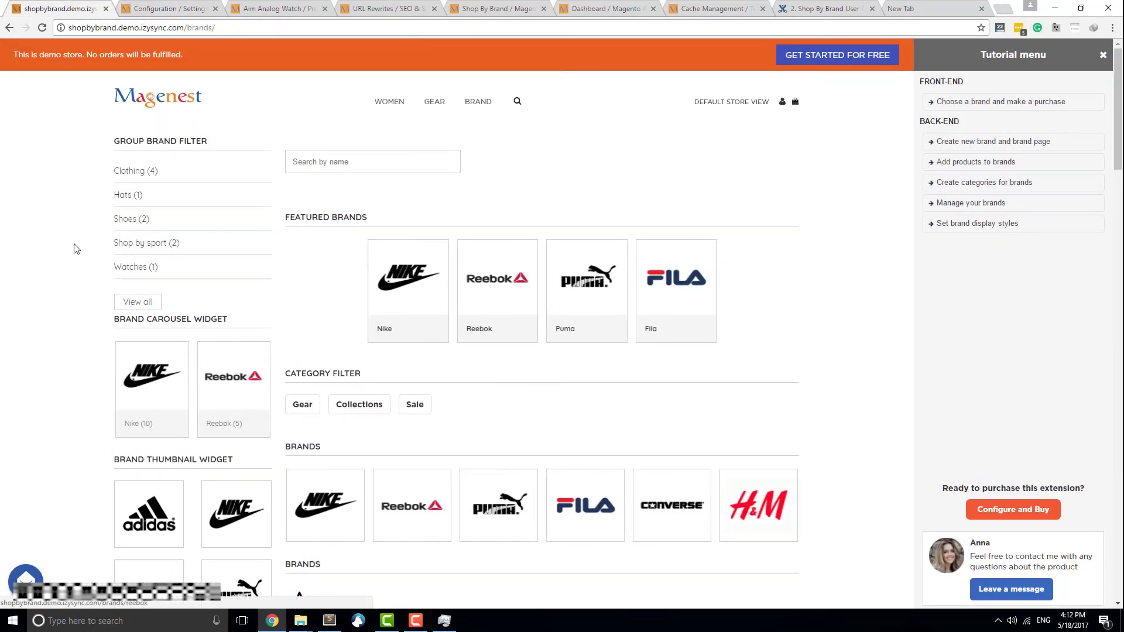
drag(105, 143, 226, 140)
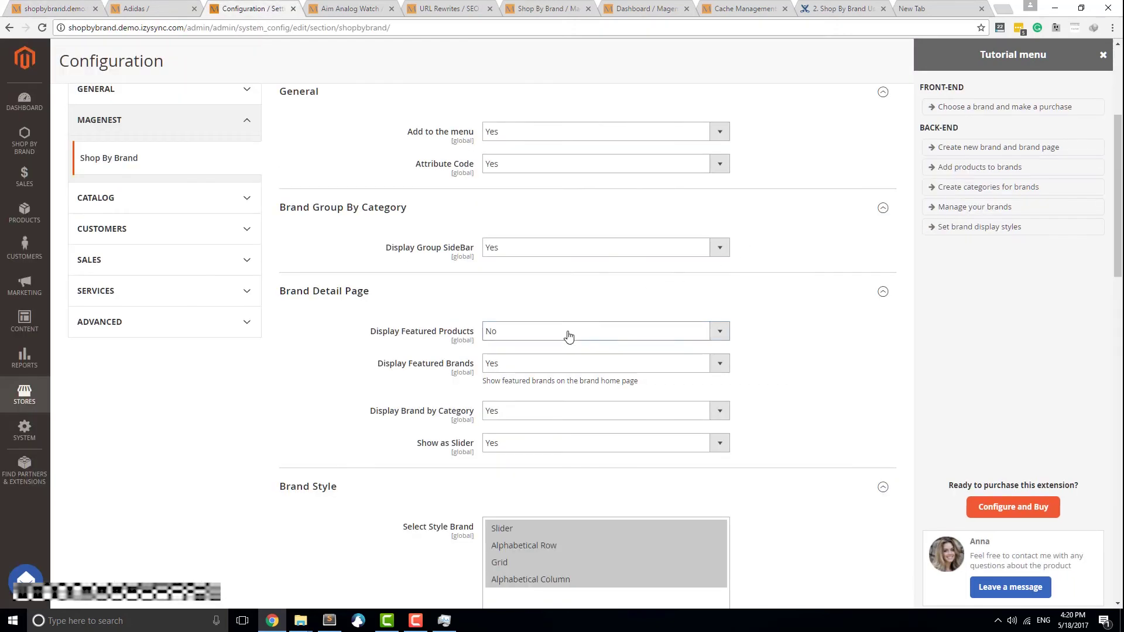
Set Display Featured Products to No and keep Show as Slider at Yes
click(567, 331)
click(567, 358)
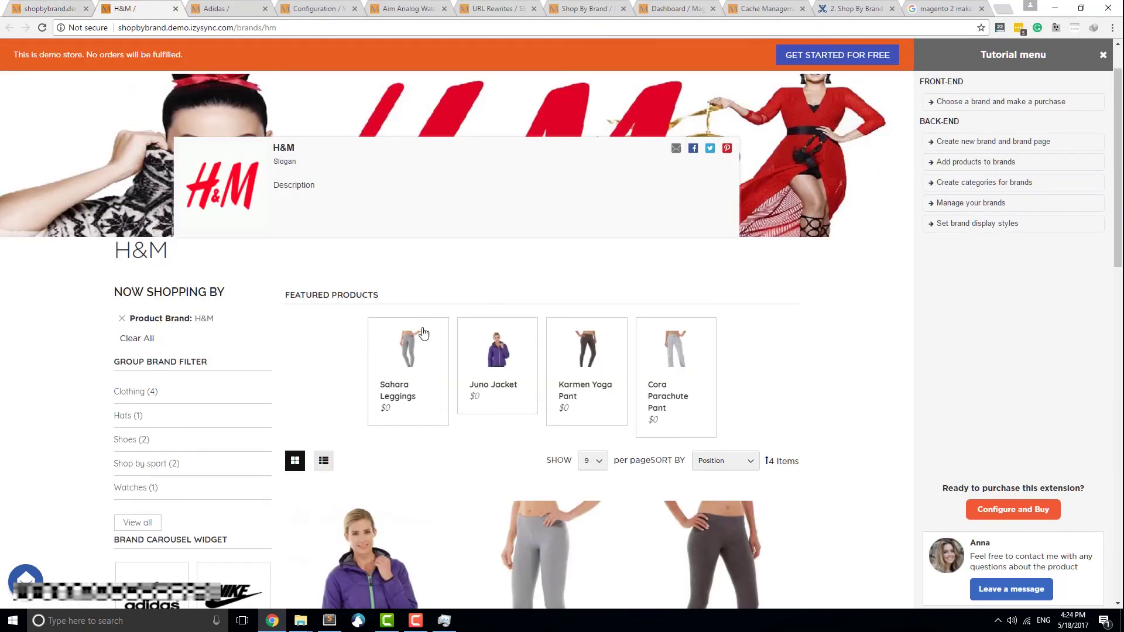
drag(423, 332, 465, 338)
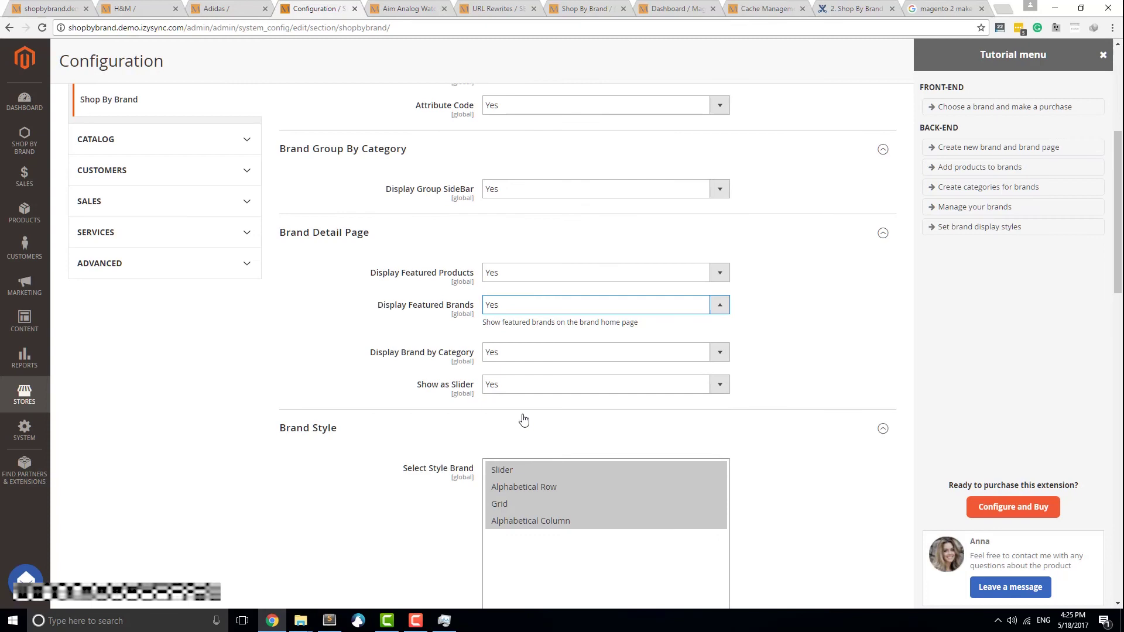
click(526, 385)
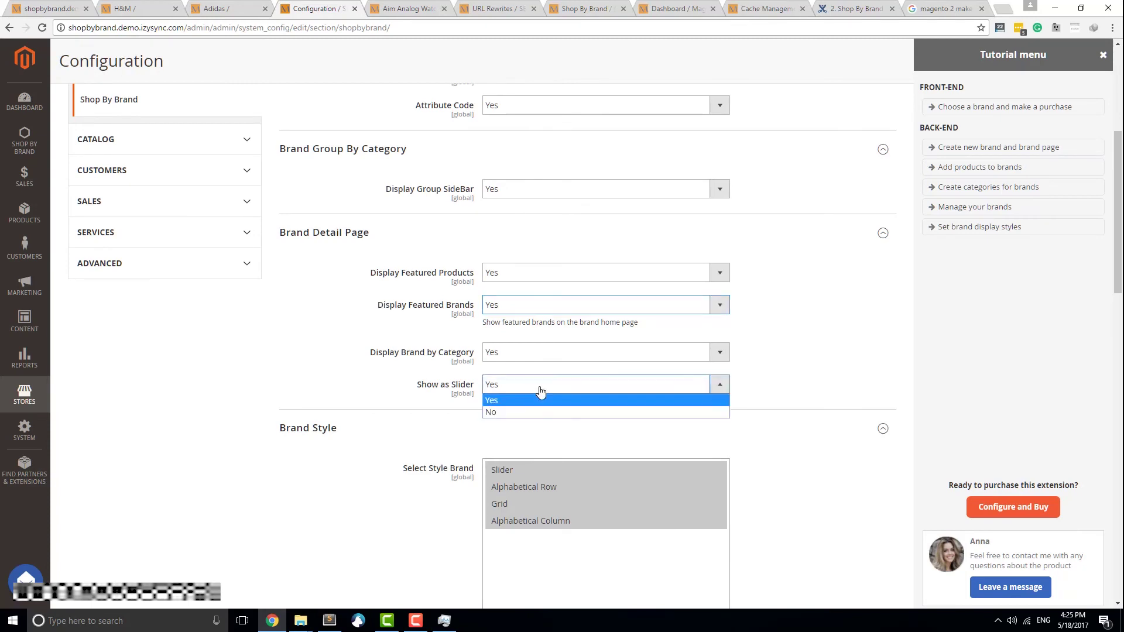
click(505, 391)
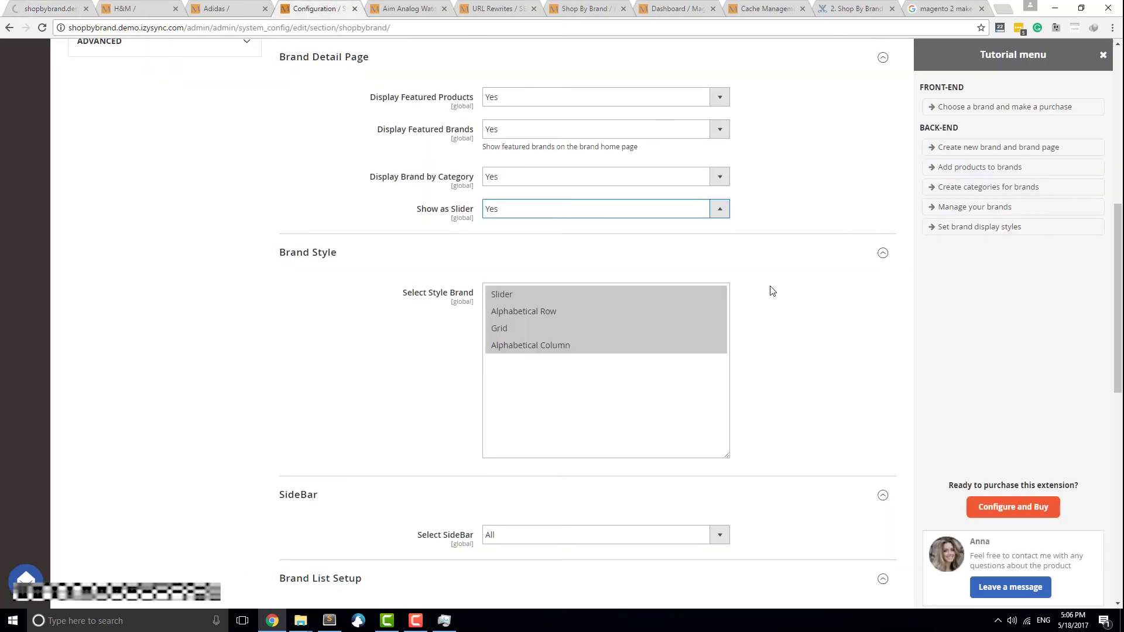
Select all four brand styles: Slider, Alphabetical Row, Grid and Alphabetical Column
scroll(770, 290, down, 1)
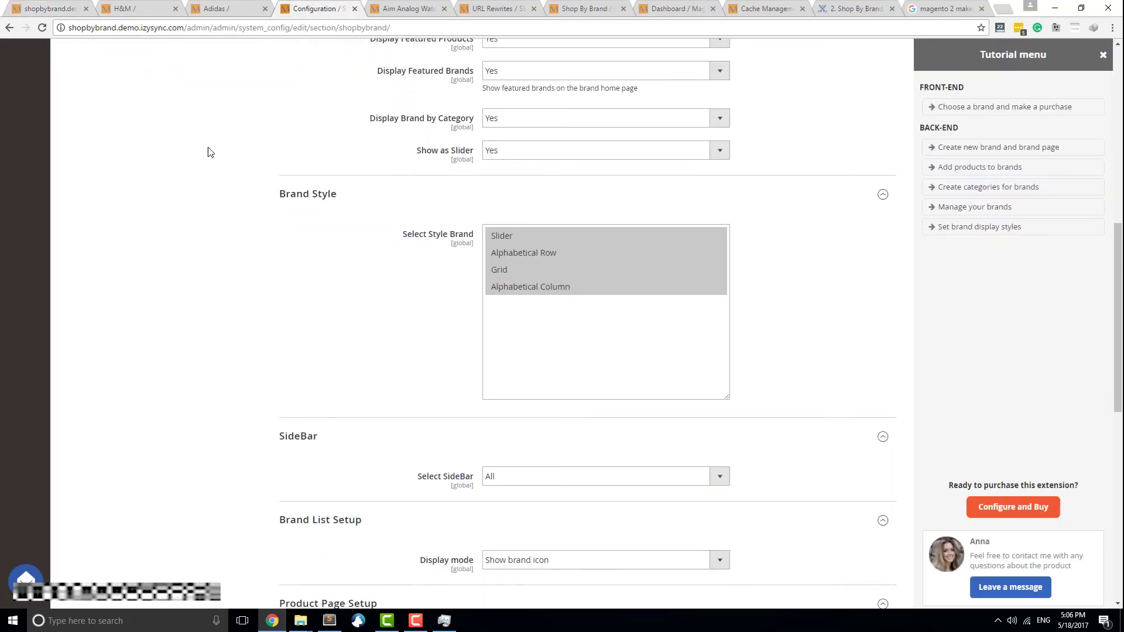
click(518, 238)
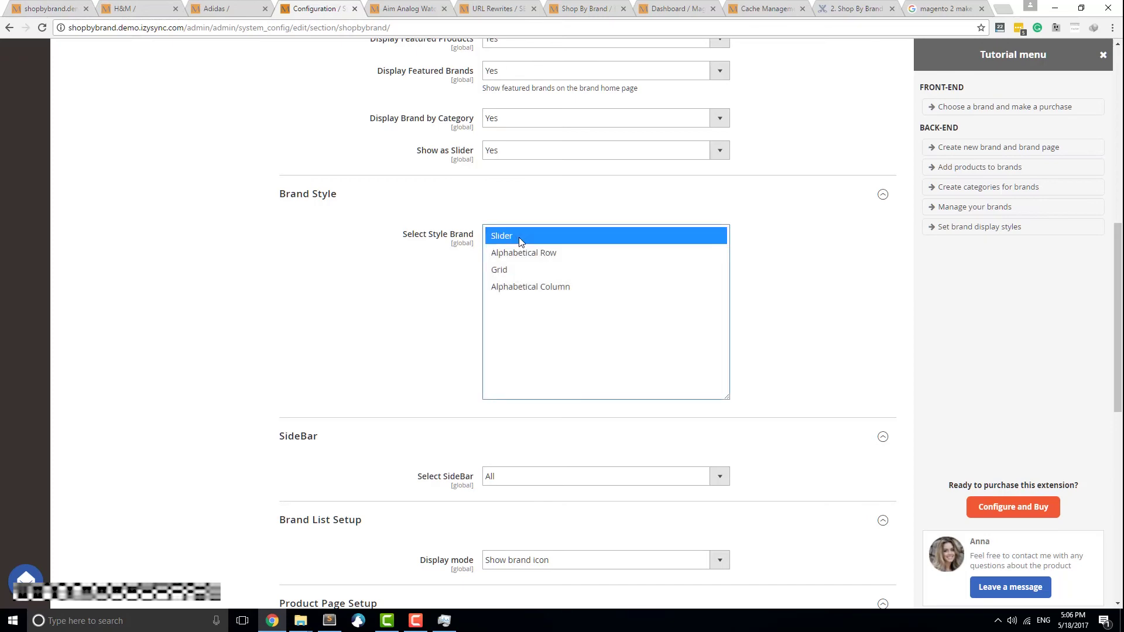
shift+click(572, 288)
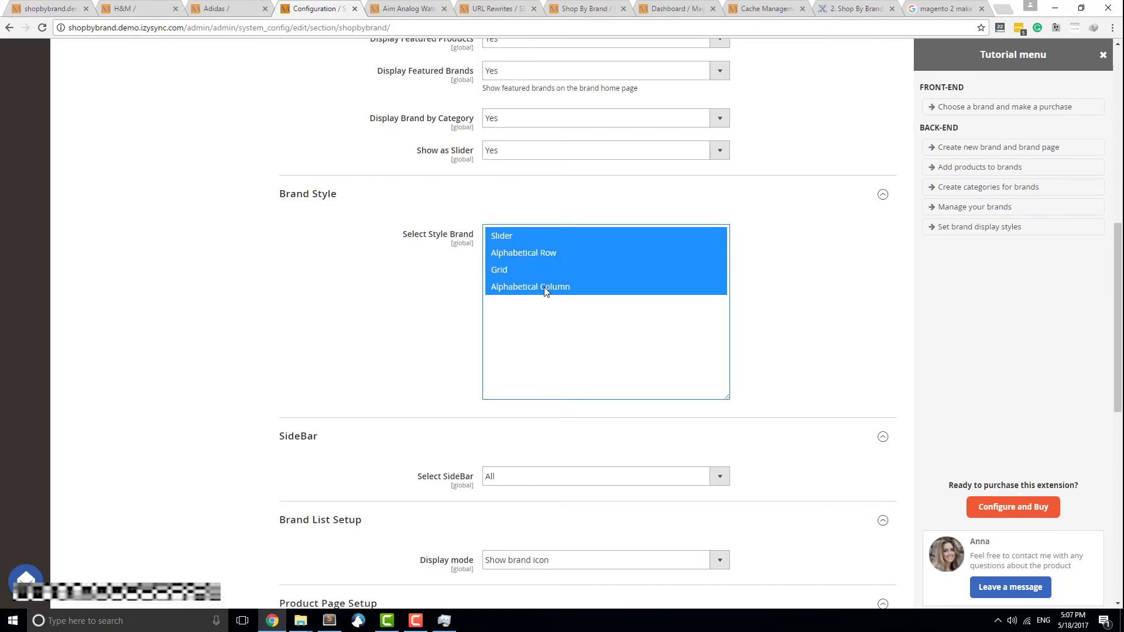
drag(544, 291, 521, 229)
Scroll through the storefront Brands page to check each brand style
click(65, 7)
scroll(582, 431, down, 3)
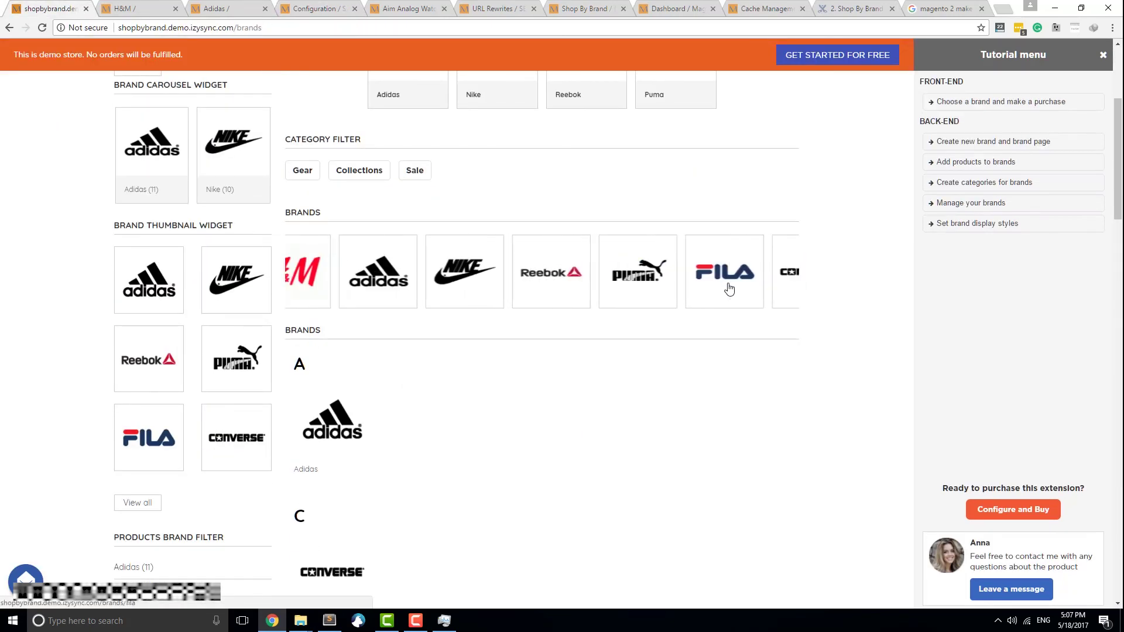
scroll(457, 433, down, 2)
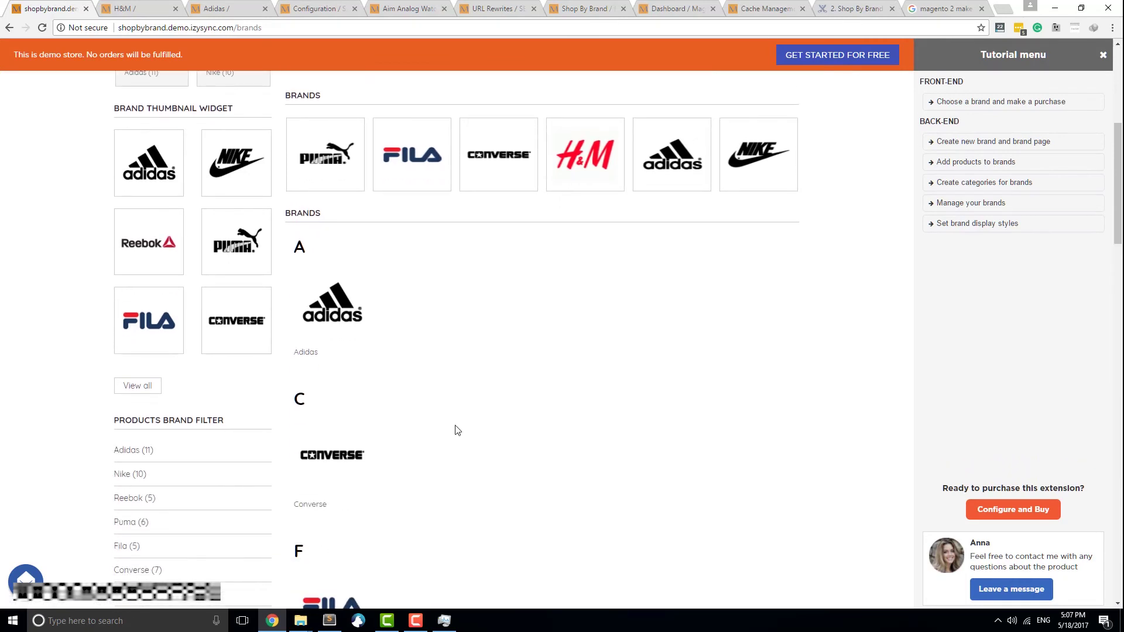
scroll(351, 293, down, 1)
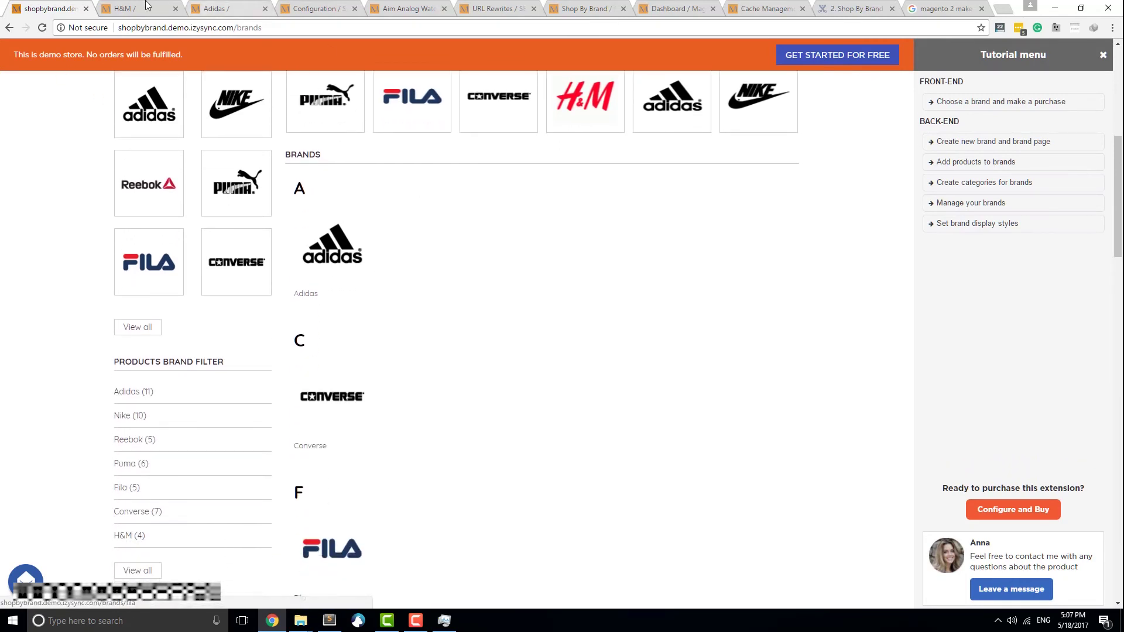
scroll(376, 427, down, 6)
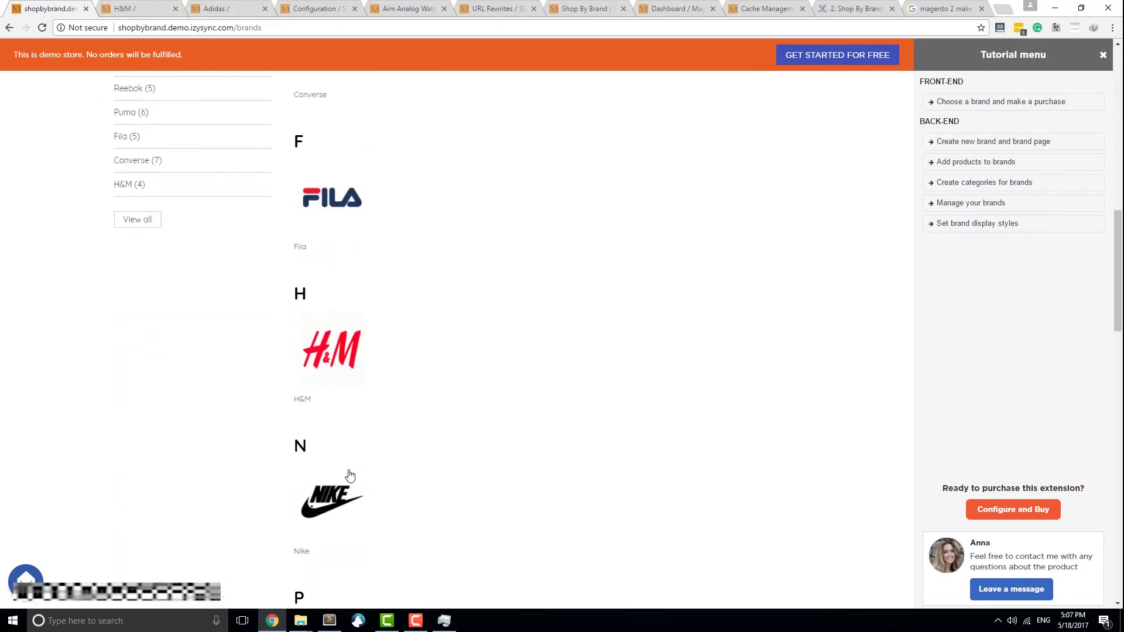
scroll(350, 475, down, 12)
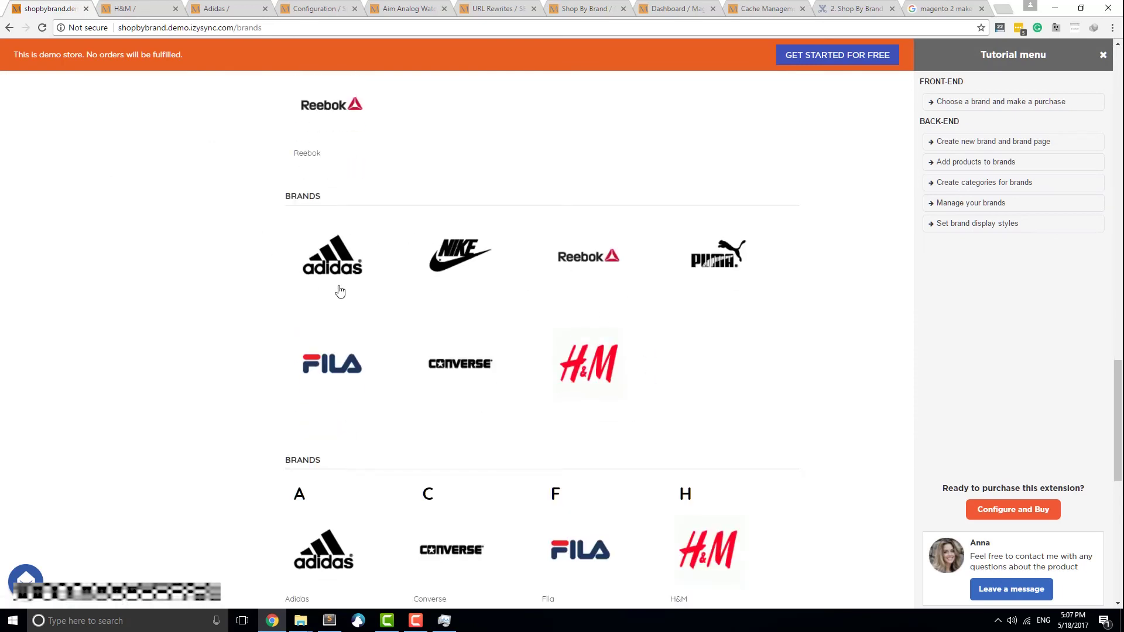
scroll(457, 350, down, 4)
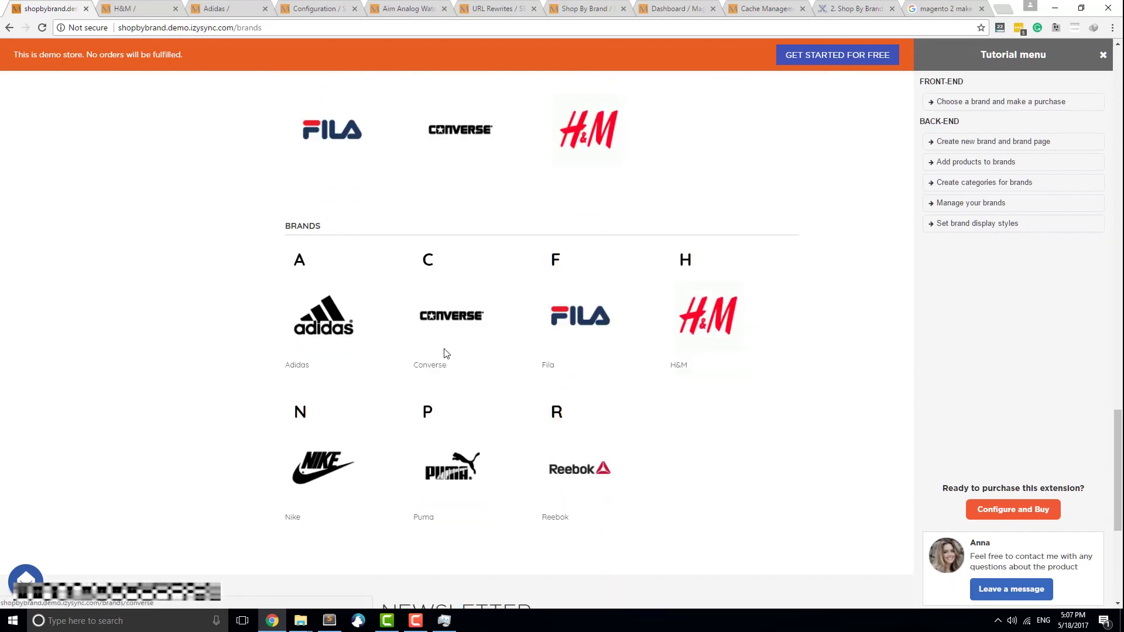
scroll(445, 352, down, 1)
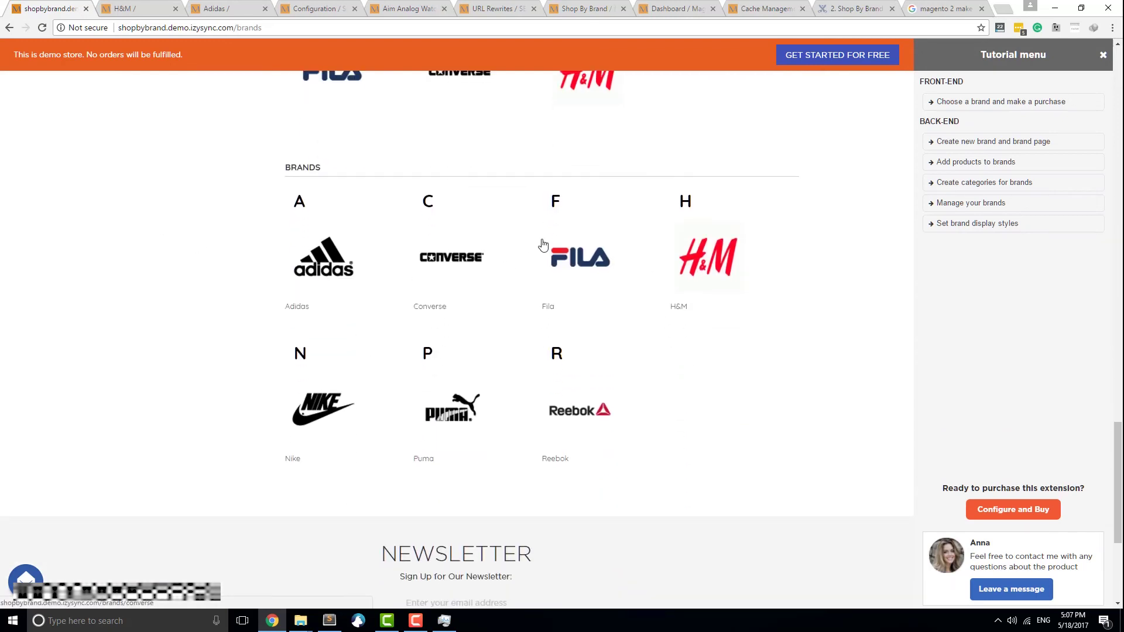
Compare the Select SideBar options with the sidebar on the storefront Brands page
key(ctrl+4)
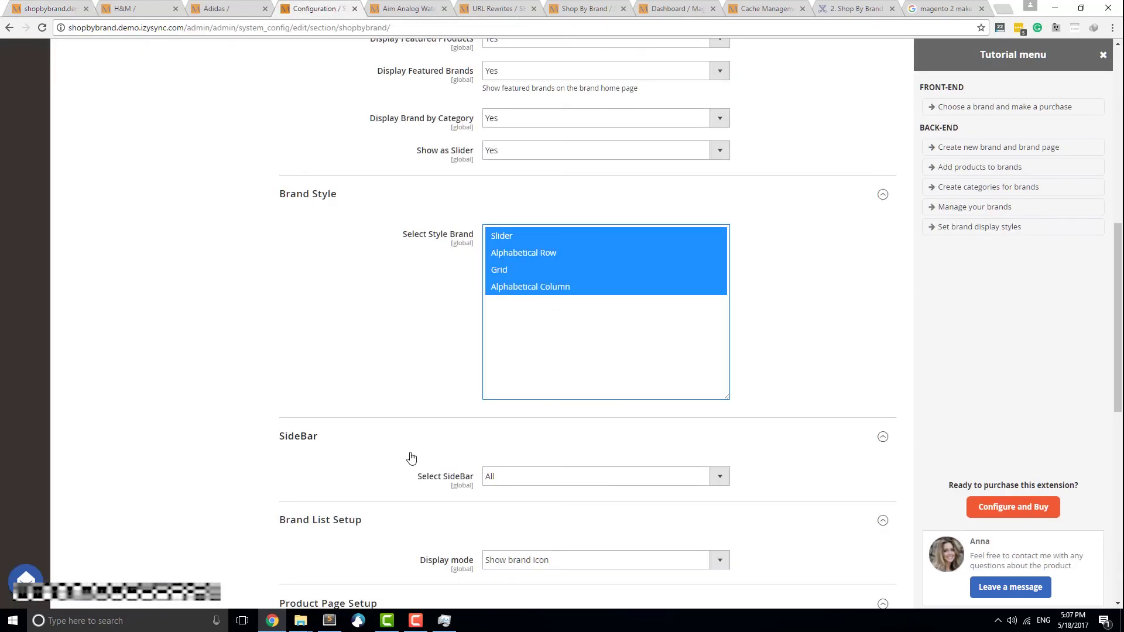
scroll(403, 457, down, 3)
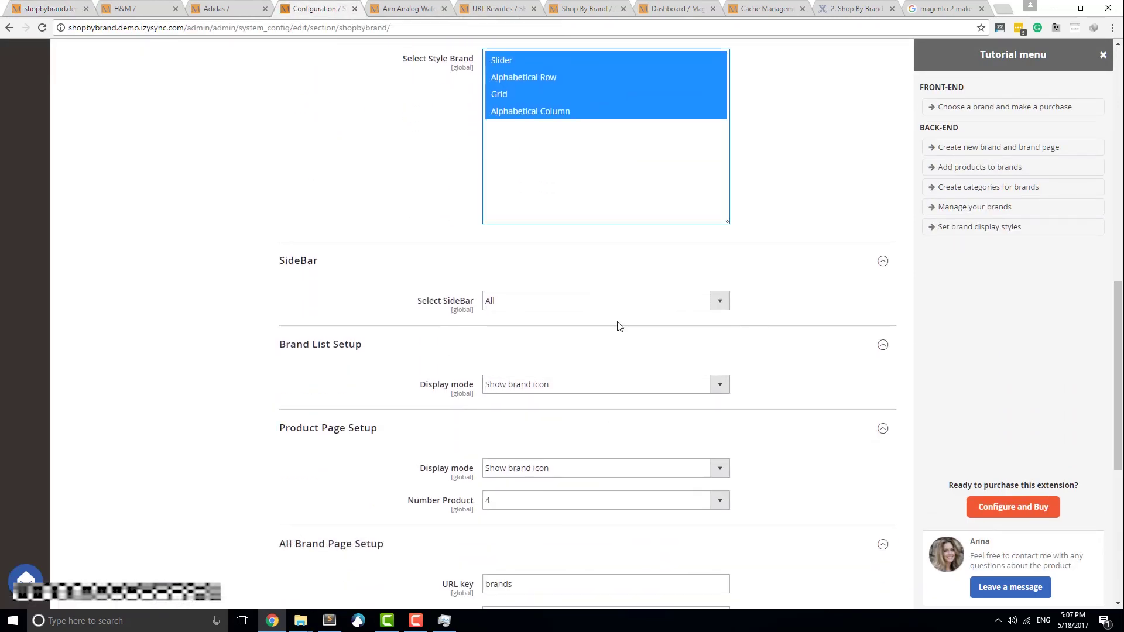
click(595, 300)
click(595, 300)
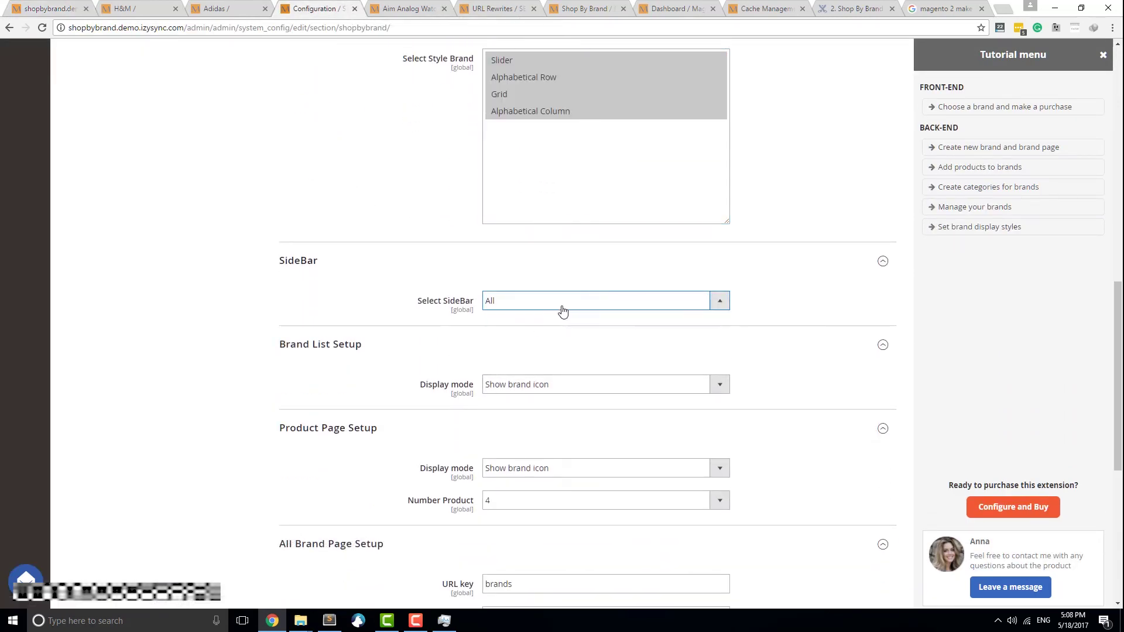
key(ctrl+1)
scroll(147, 375, up, 1)
scroll(146, 328, up, 2)
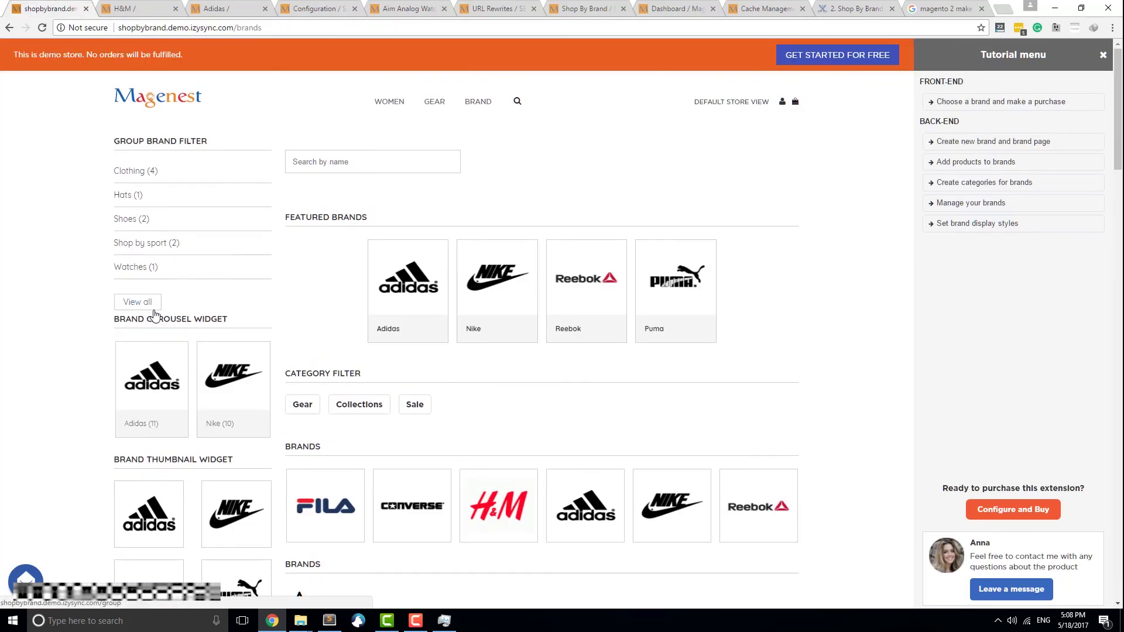
scroll(146, 252, down, 2)
scroll(149, 510, down, 1)
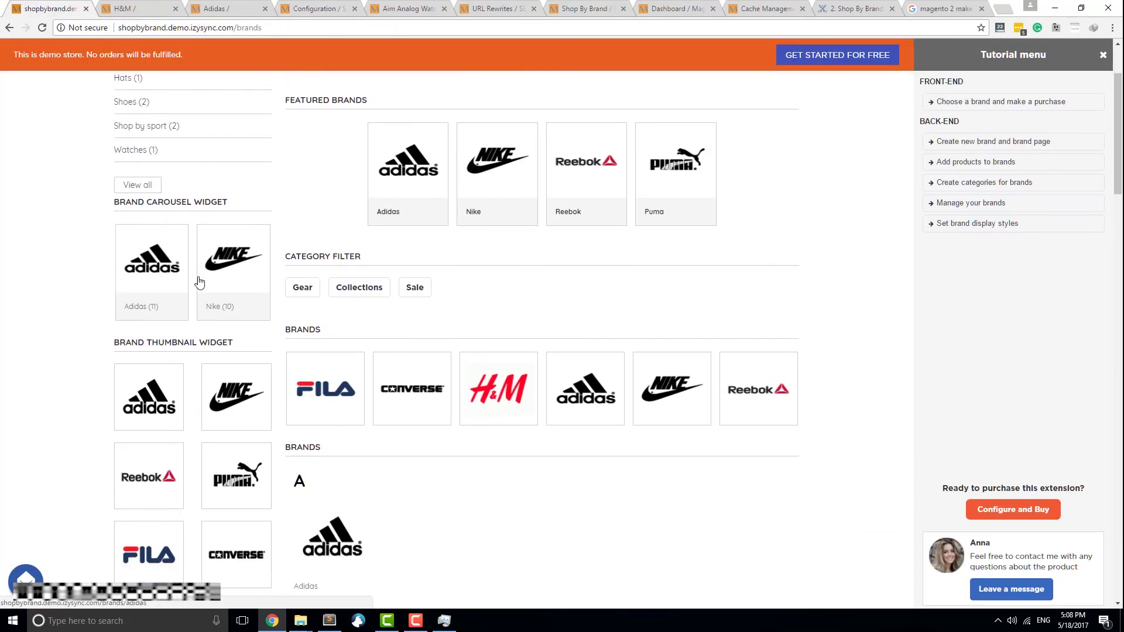
scroll(117, 234, up, 2)
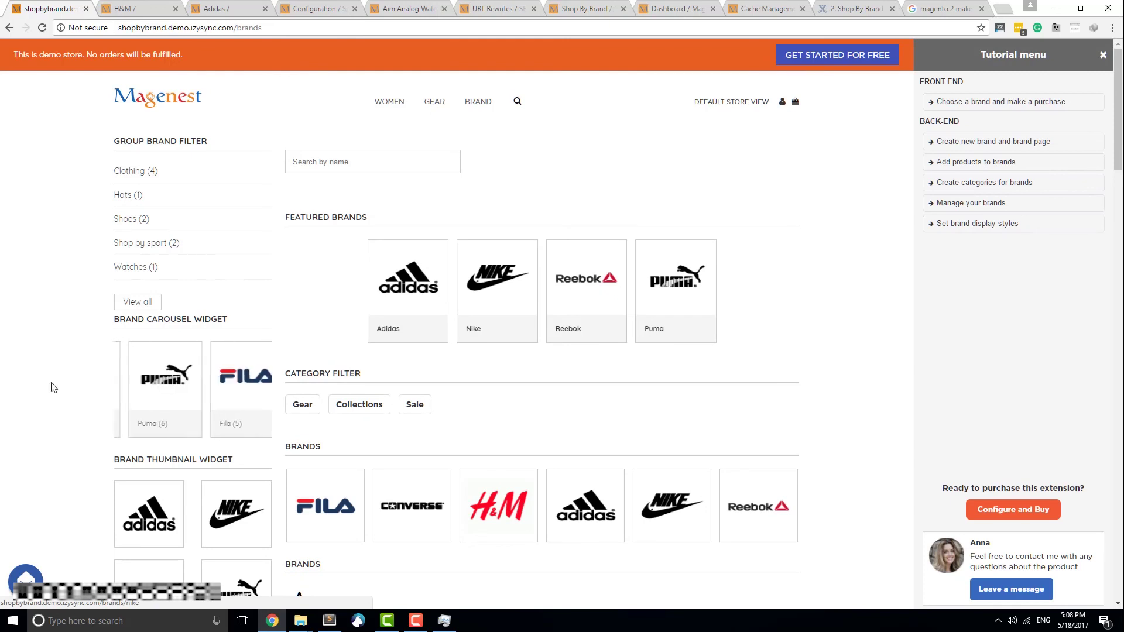
Keep Select SideBar set to All in the Shop By Brand configuration
click(323, 5)
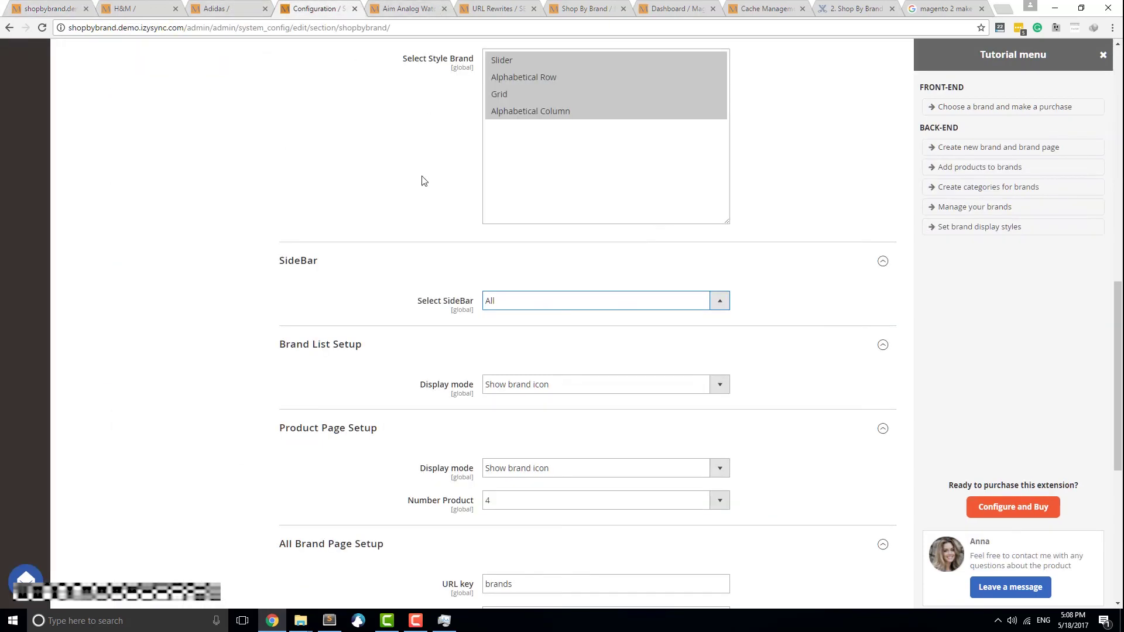
click(534, 301)
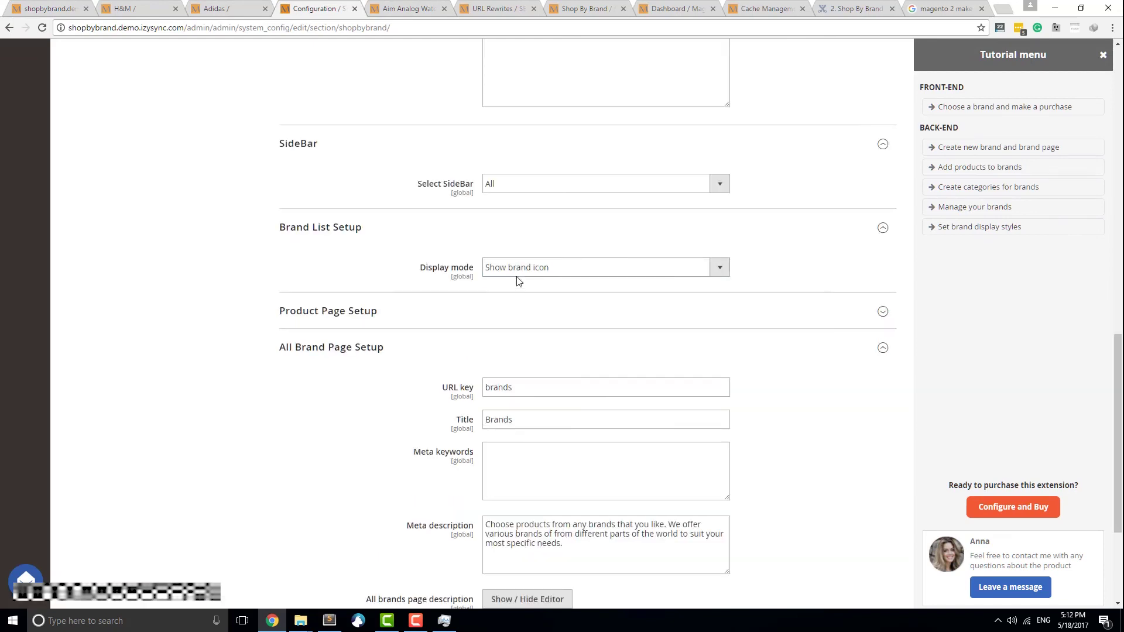
click(527, 270)
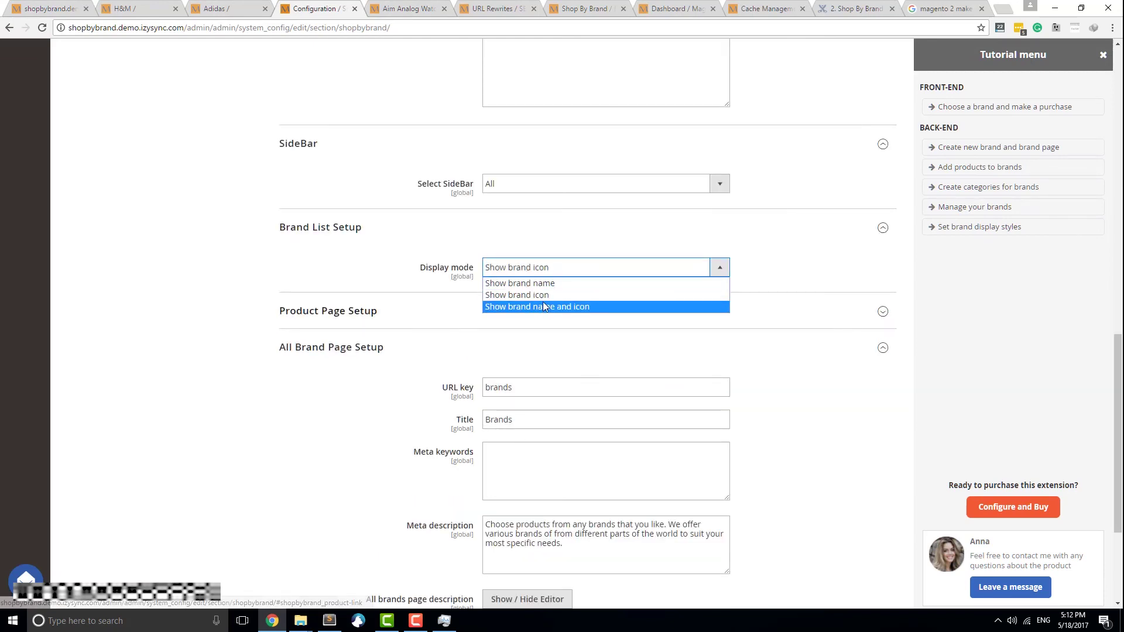
Keep Show brand icon for the brand list and compare the H&M and Adidas brand pages
click(543, 295)
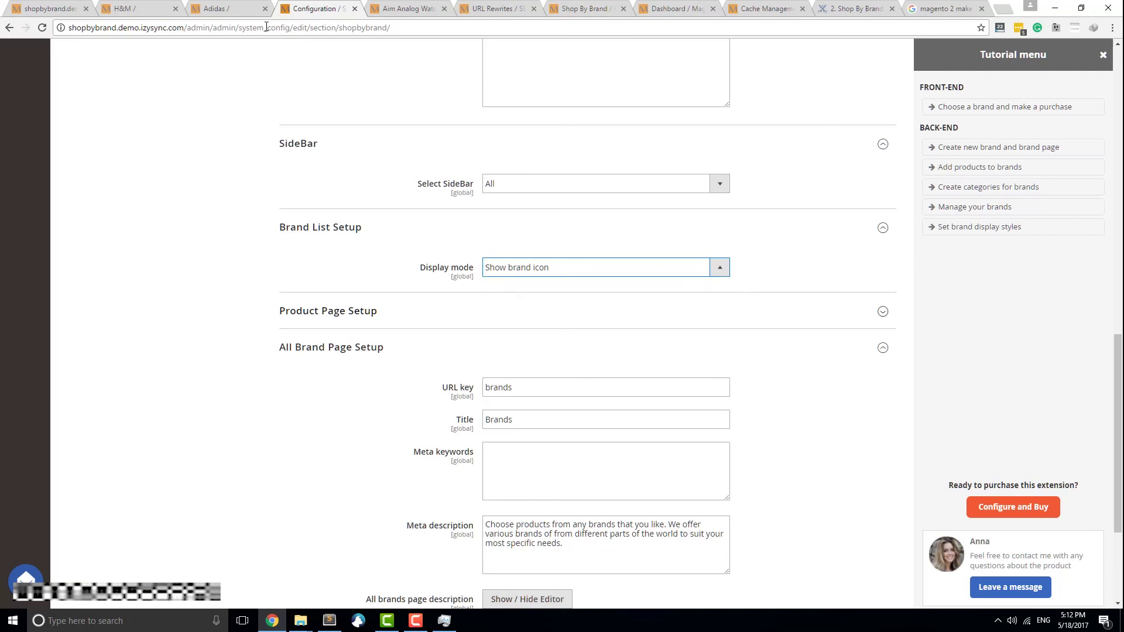
click(149, 9)
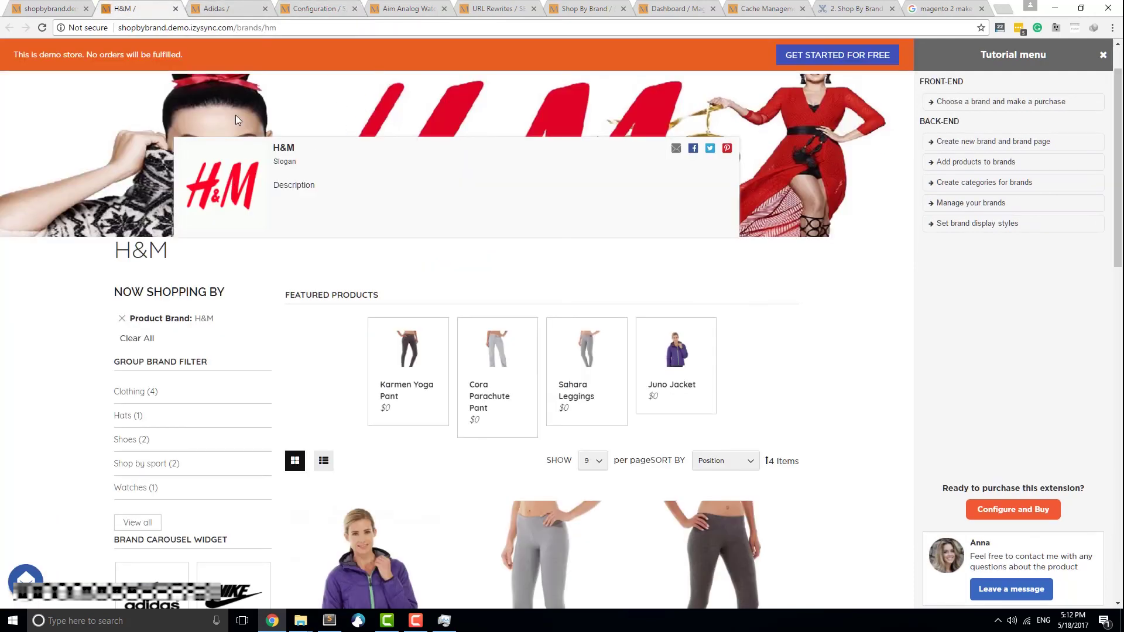
click(204, 6)
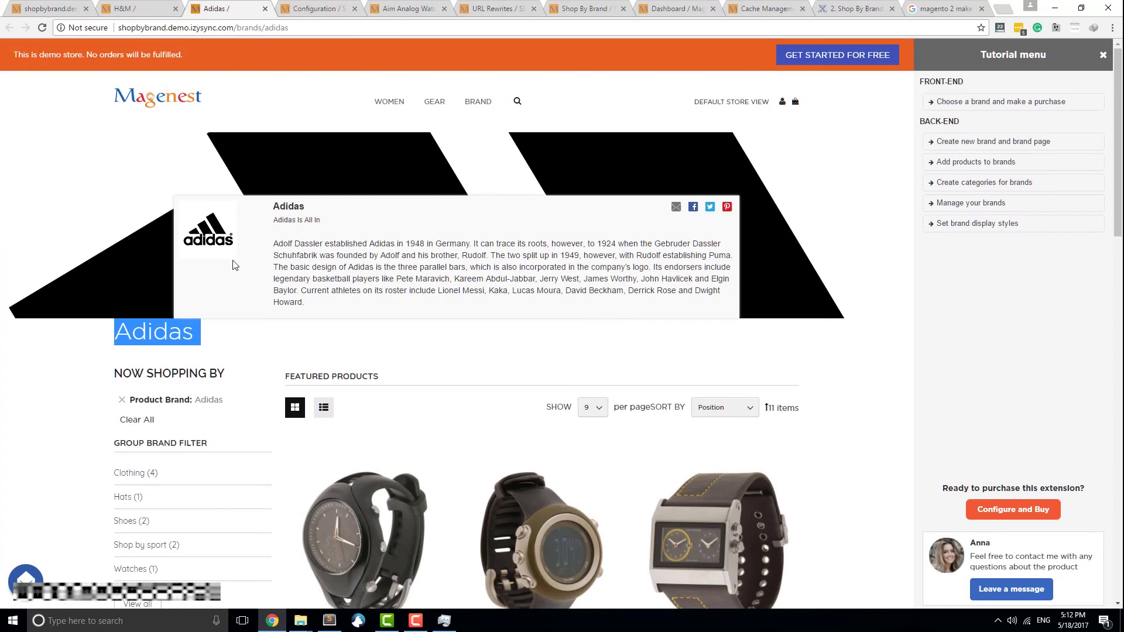
click(316, 8)
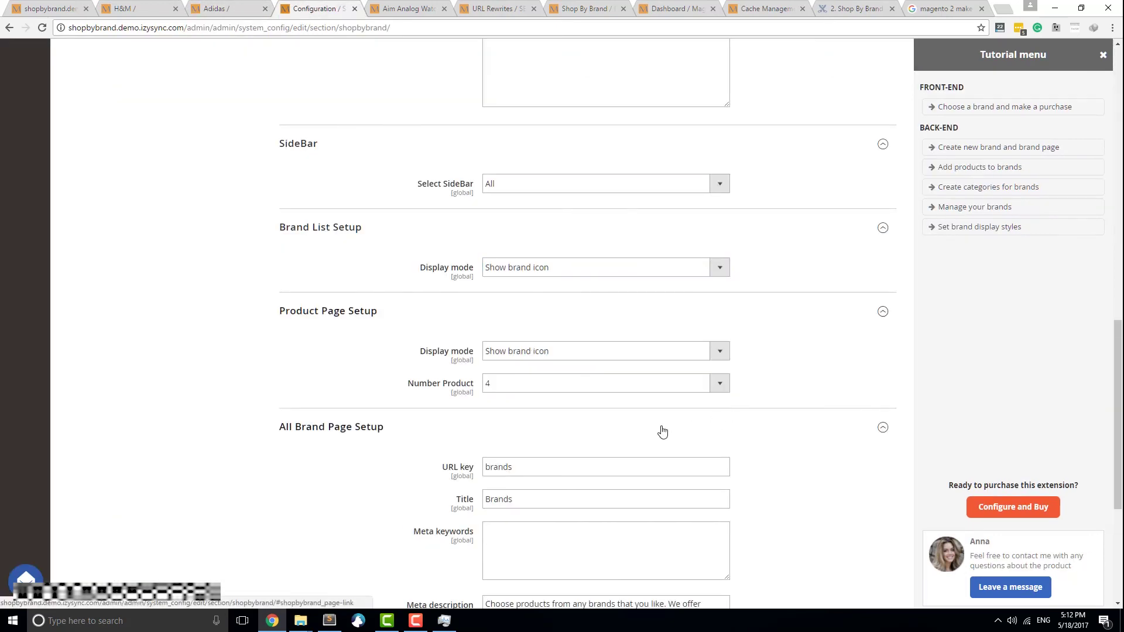
Keep Show brand icon for product pages, then check the storefront Brands page listing H&M (4)
click(654, 352)
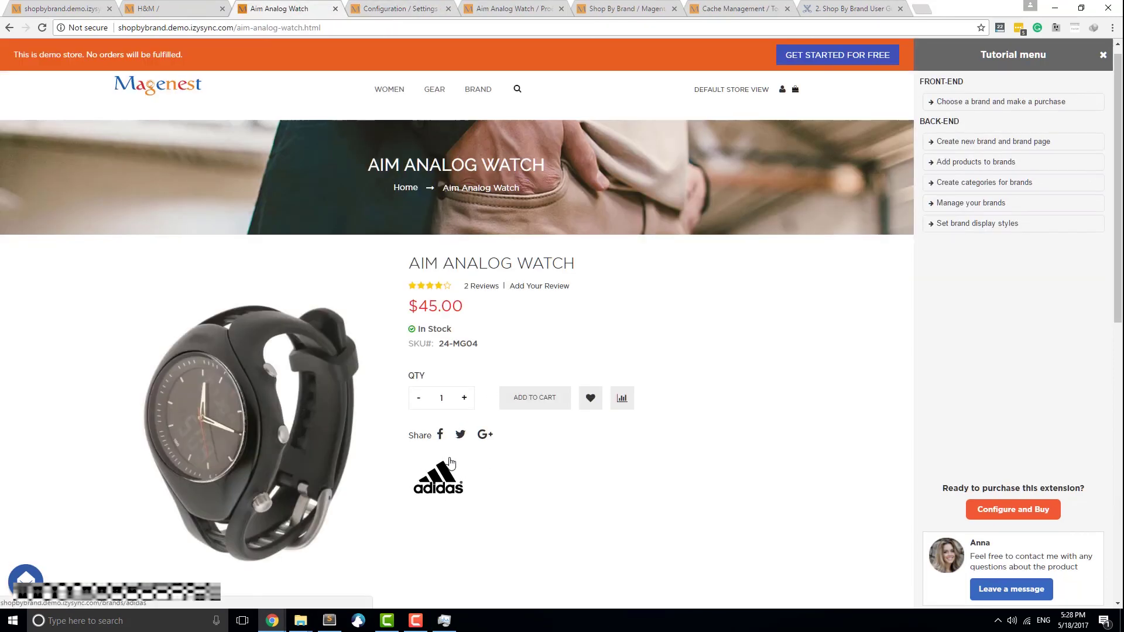
scroll(449, 462, down, 1)
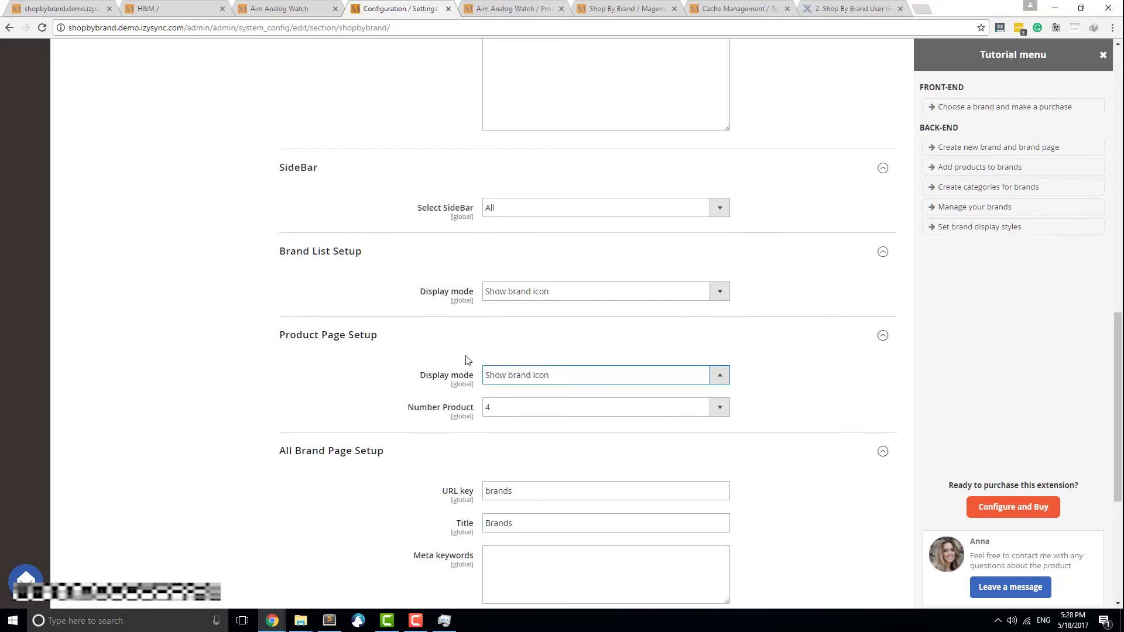
scroll(466, 358, down, 2)
scroll(468, 360, down, 1)
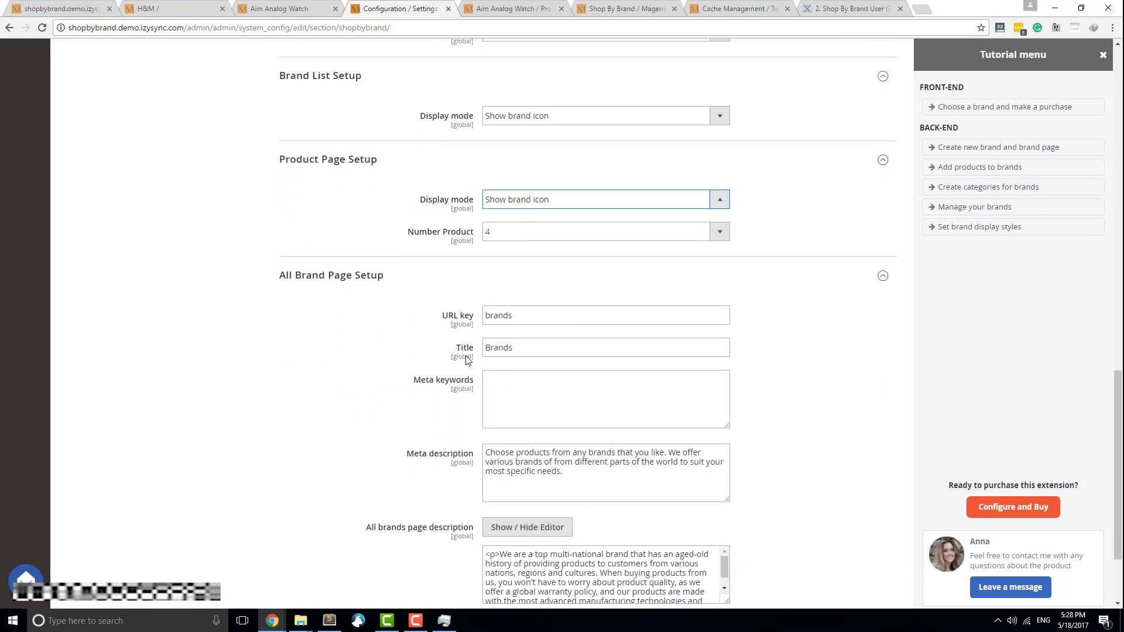
scroll(467, 359, down, 1)
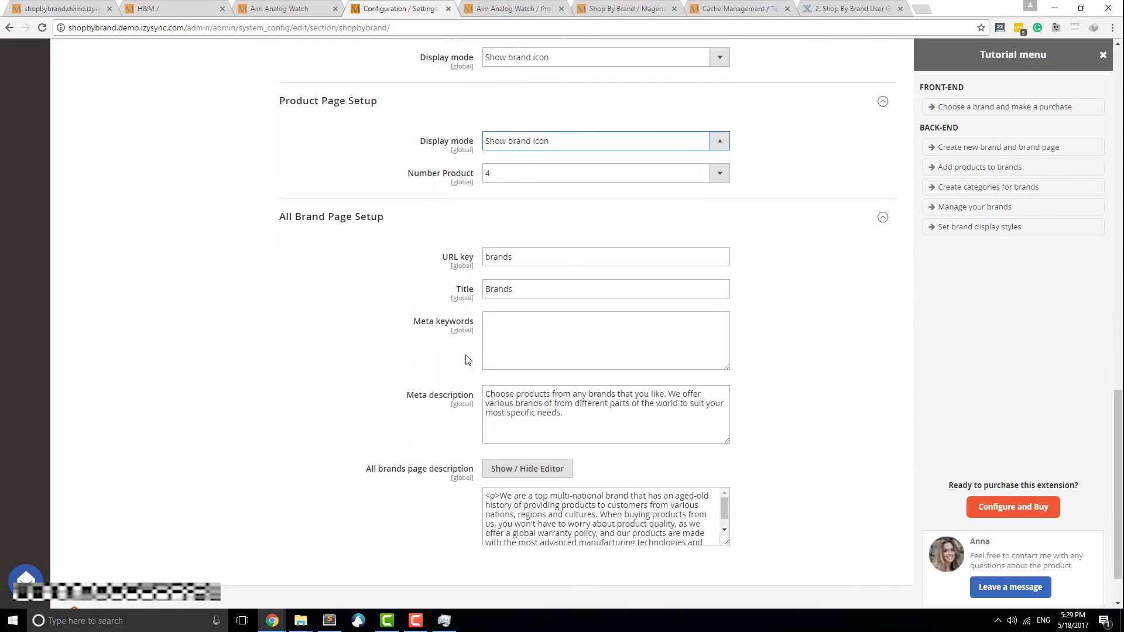
click(70, 9)
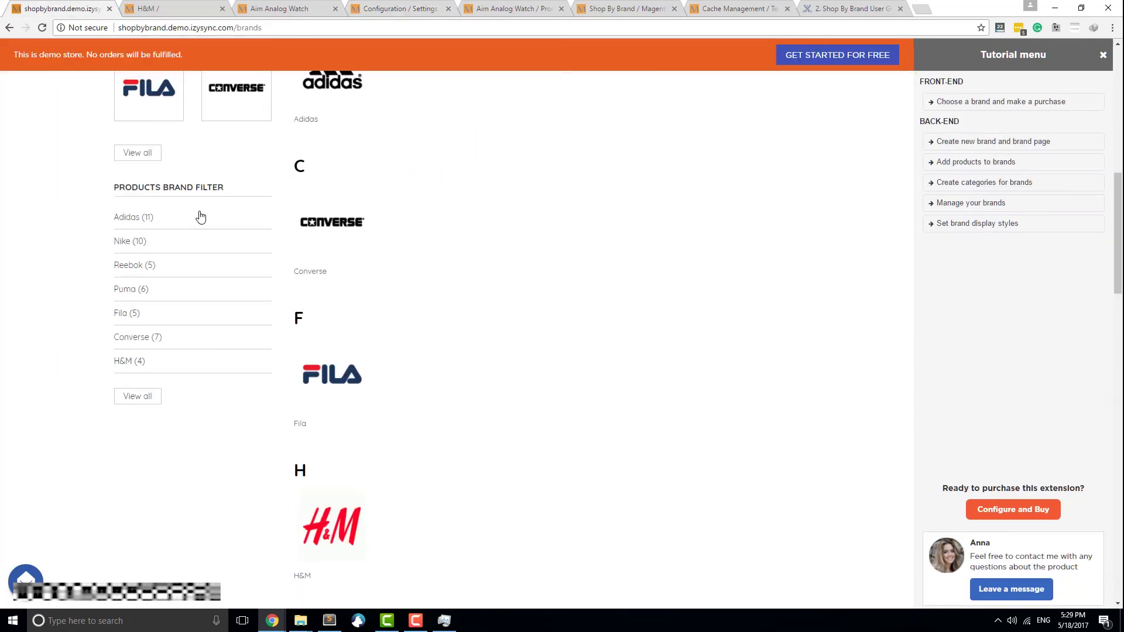